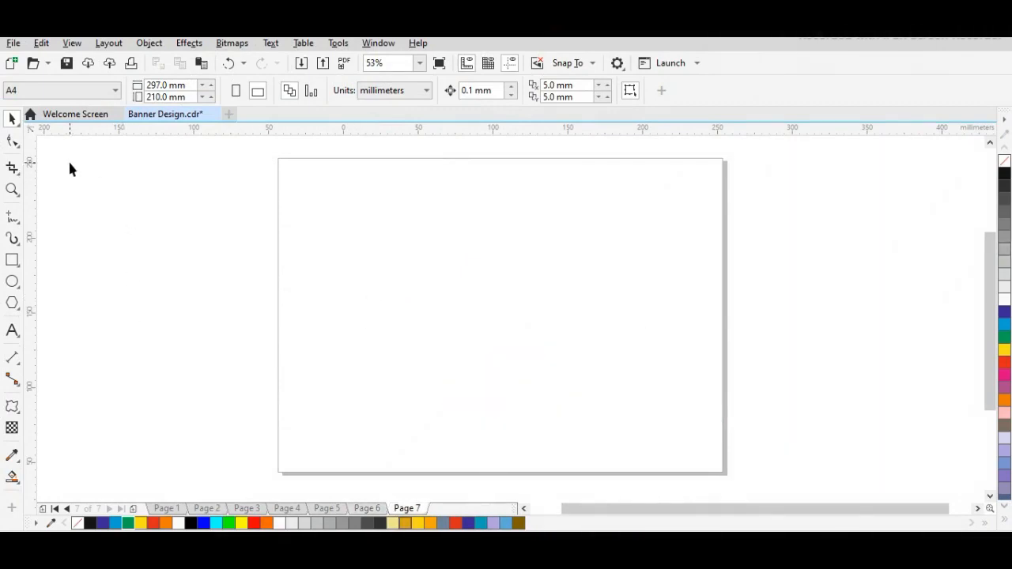
Create a tall triangle about 41 mm wide and 225 mm high by converting a rectangle to curves and deleting its upper-right node.
click(13, 261)
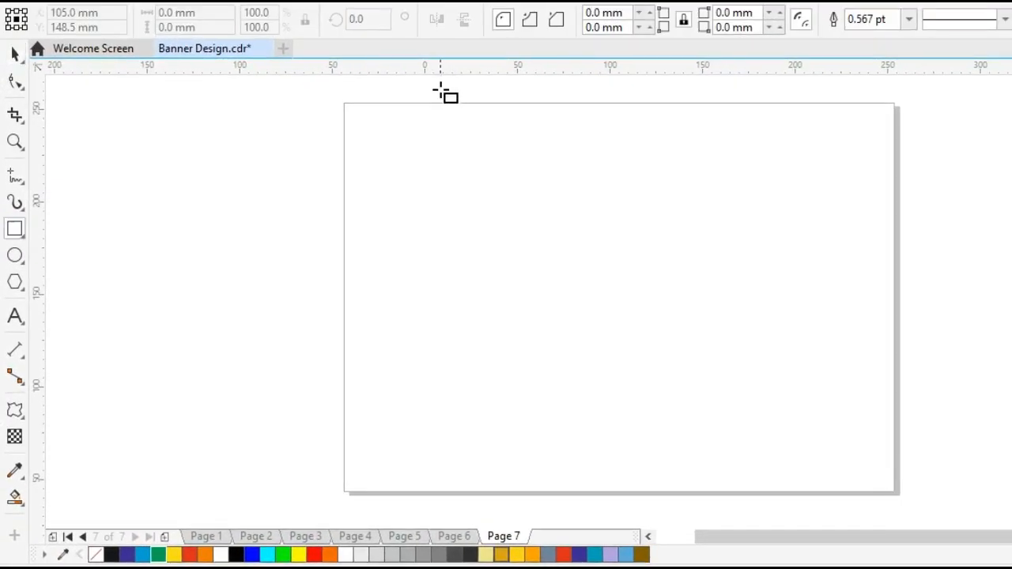
drag(440, 88, 515, 503)
click(15, 82)
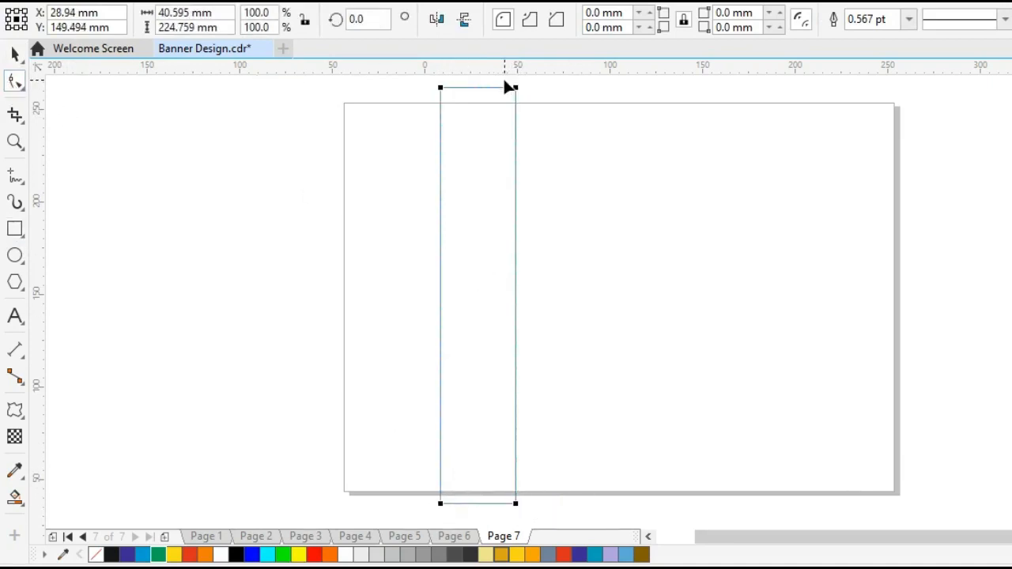
key(ctrl+q)
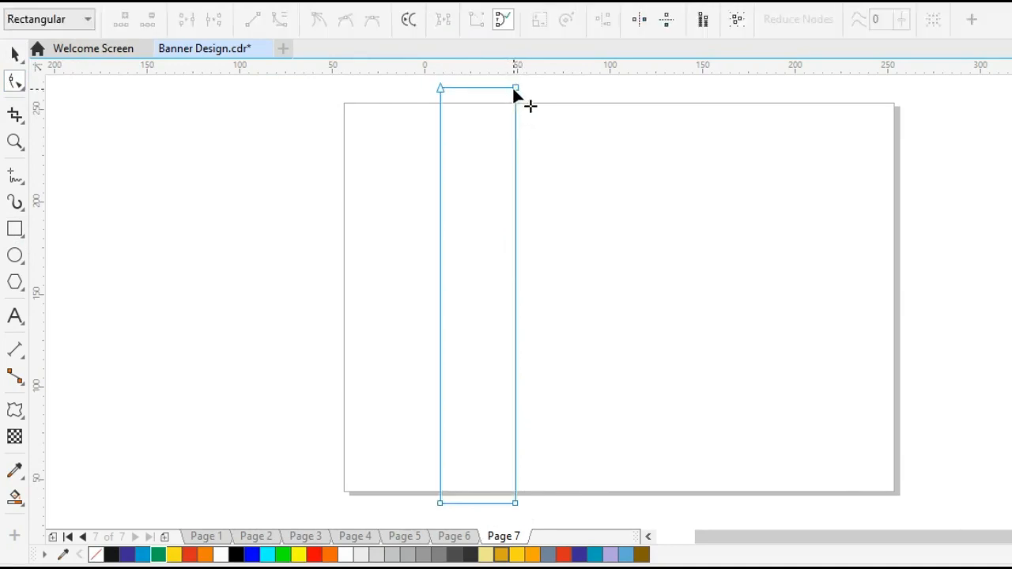
click(515, 89)
key(Delete)
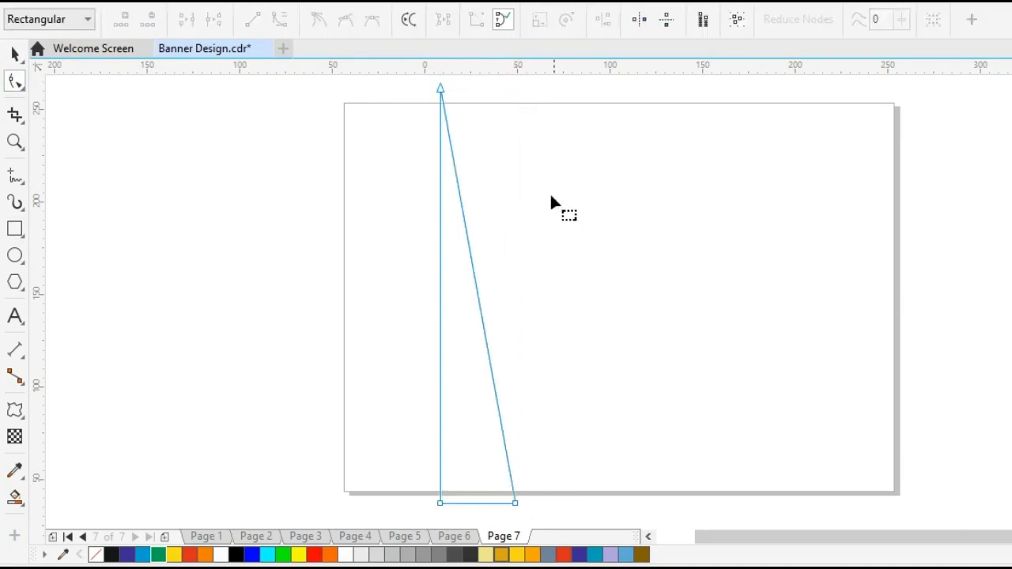
Convert the triangle's two long sides to curves and bend both leftward into a slender ribbon strand.
drag(407, 84, 579, 178)
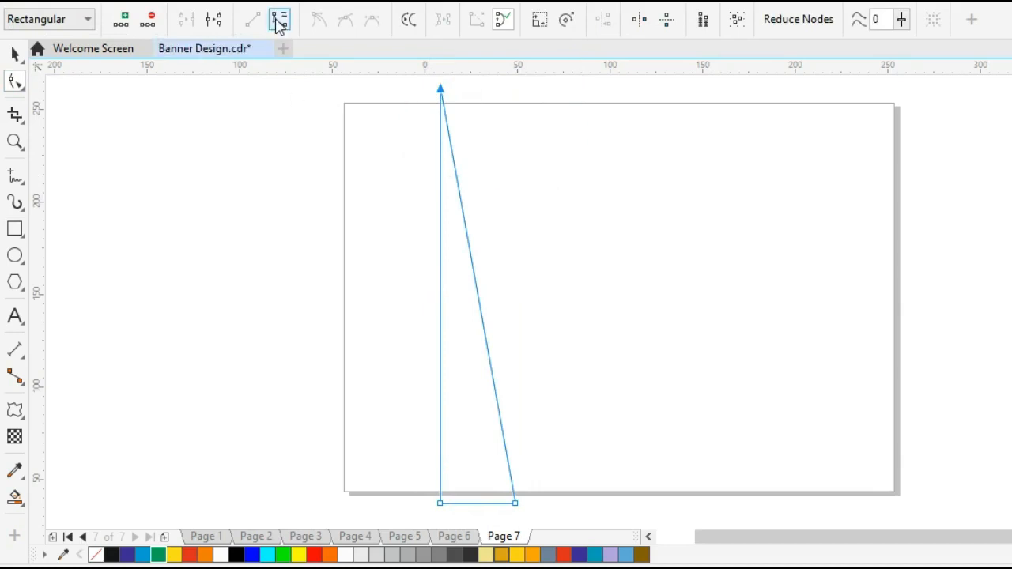
click(279, 19)
drag(440, 227, 361, 156)
drag(537, 491, 495, 513)
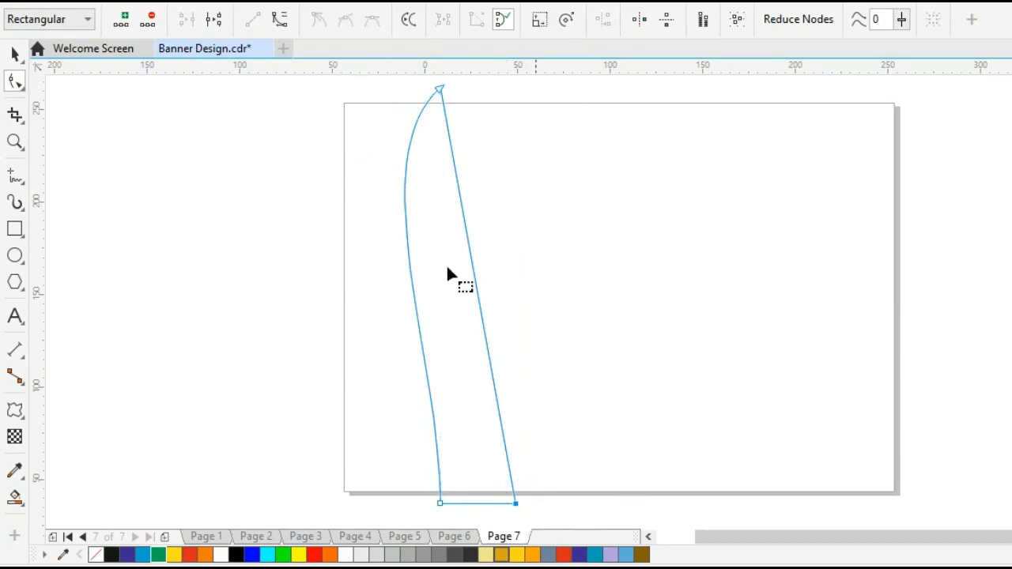
click(279, 19)
drag(462, 227, 401, 206)
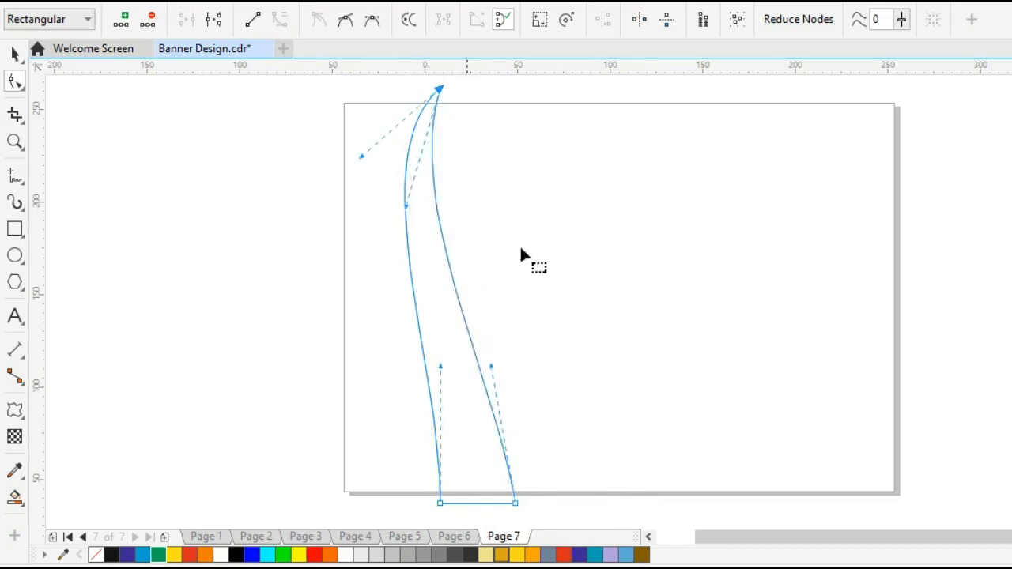
Pull a new node on the strand's bottom edge upward into a V-shaped notch and rotate the strand 15 degrees.
drag(477, 504, 468, 443)
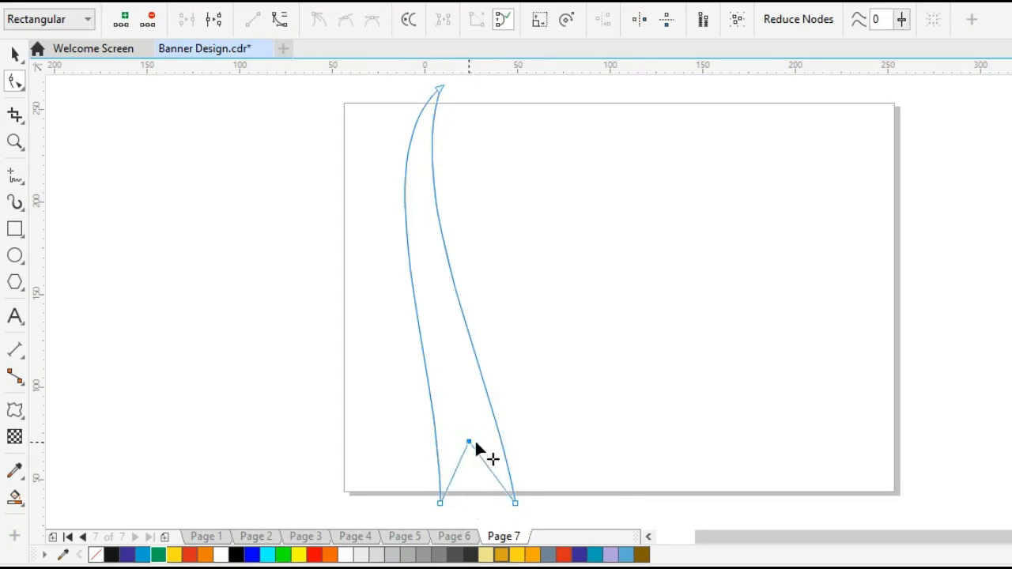
key(space)
click(444, 326)
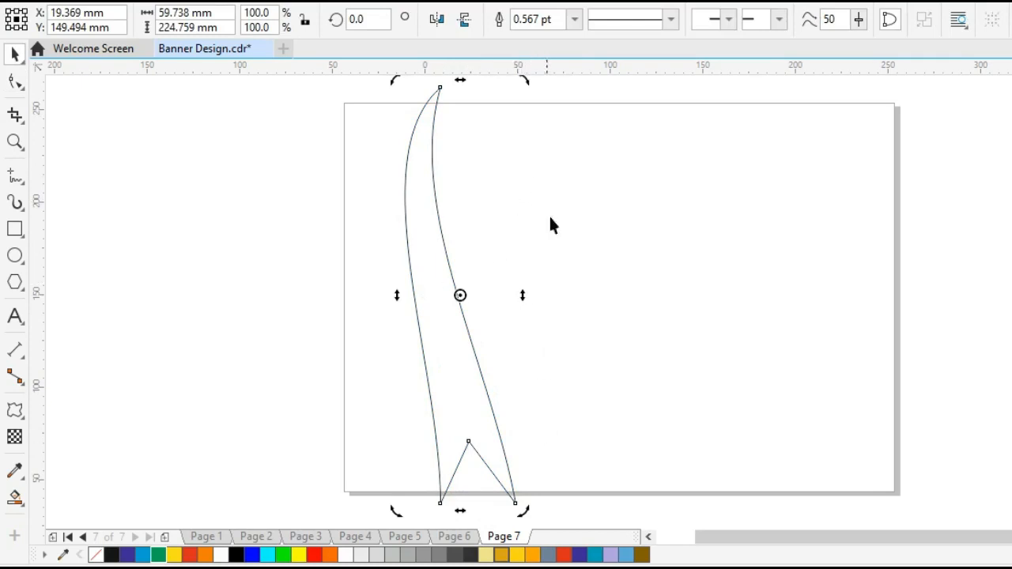
drag(397, 83, 361, 101)
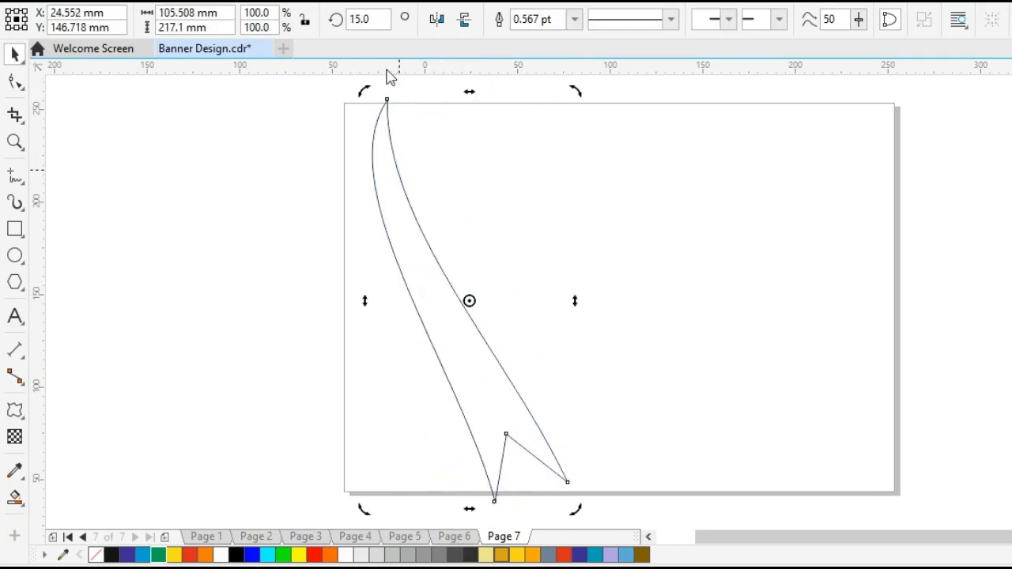
double_click(378, 19)
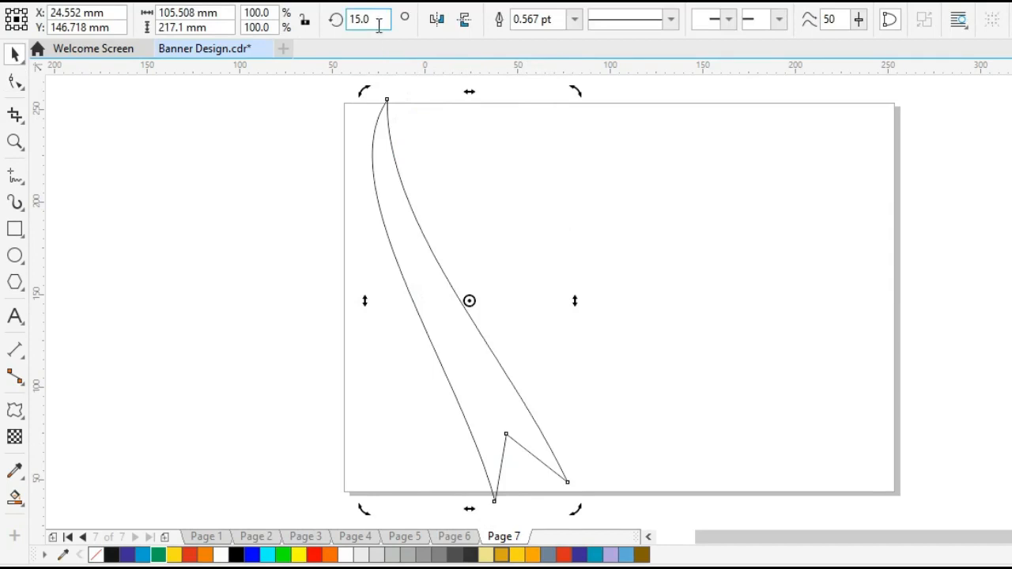
click(613, 245)
Create a horizontally mirrored copy of the strand so that the two strands cross as ribbon tails.
click(473, 300)
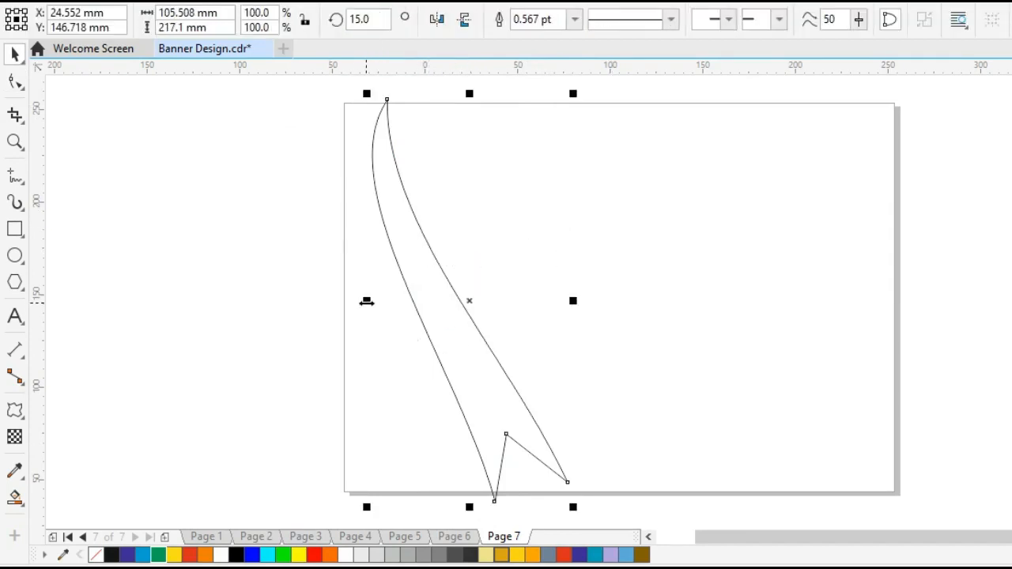
drag(367, 301, 589, 327)
click(436, 298)
click(707, 277)
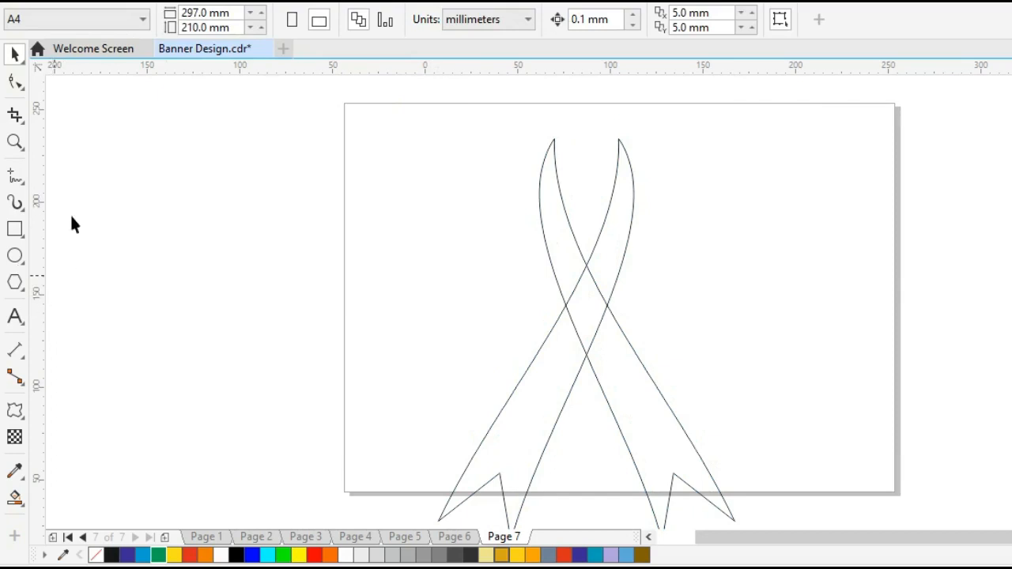
Draw a horizontal straight line about 50 mm long between the outer edges of the two strands near their upper ends.
click(15, 176)
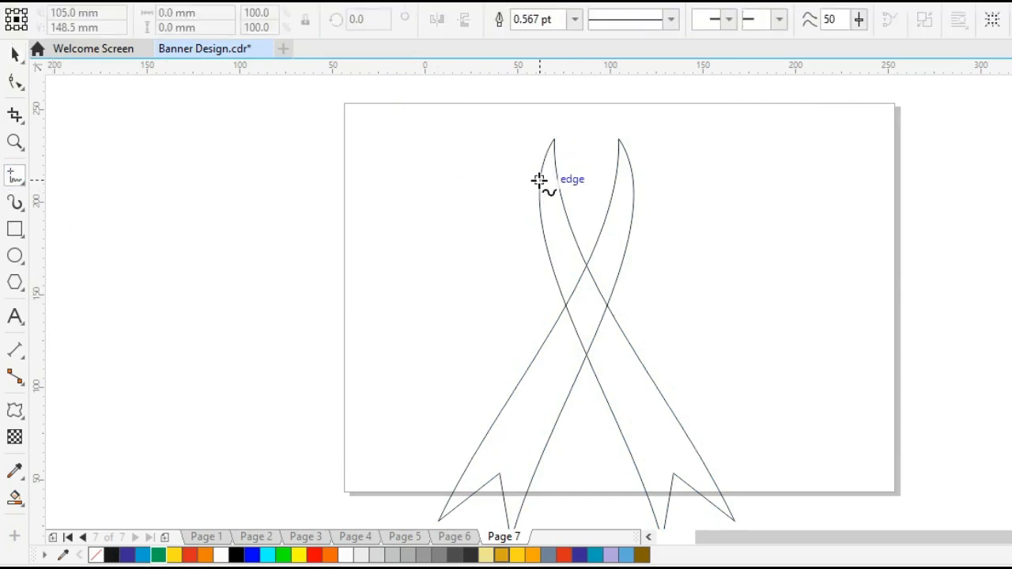
click(538, 180)
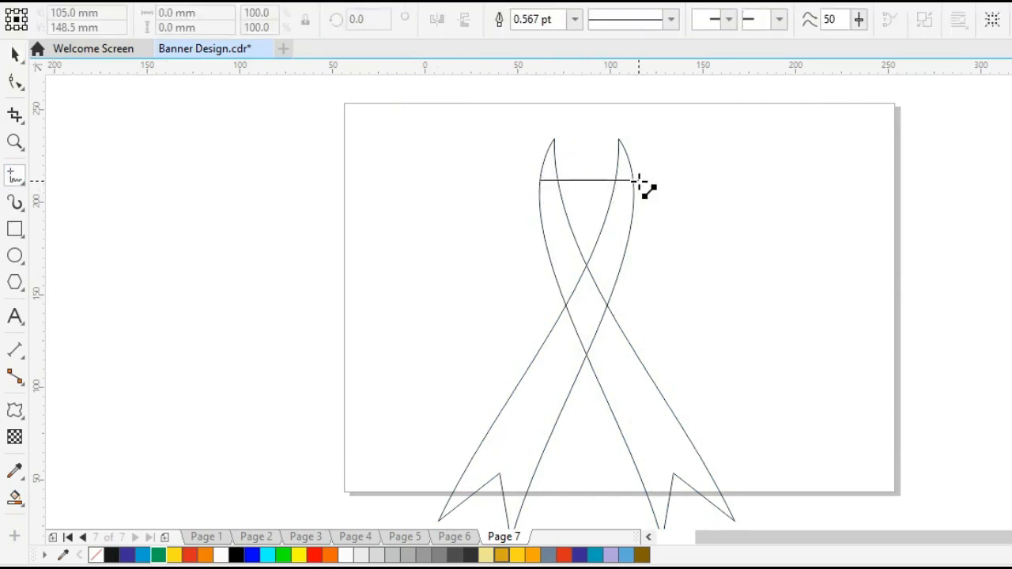
click(636, 180)
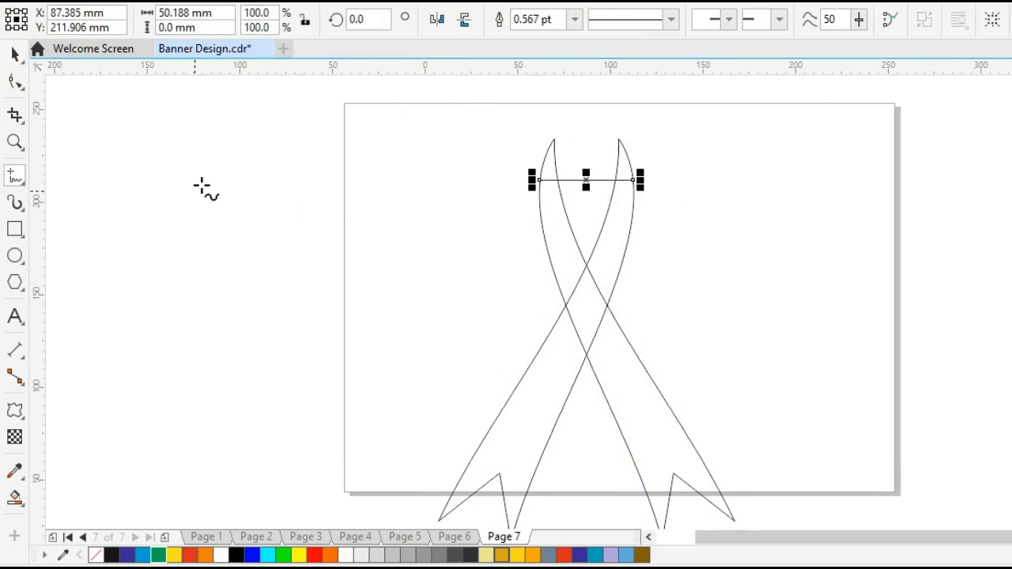
key(space)
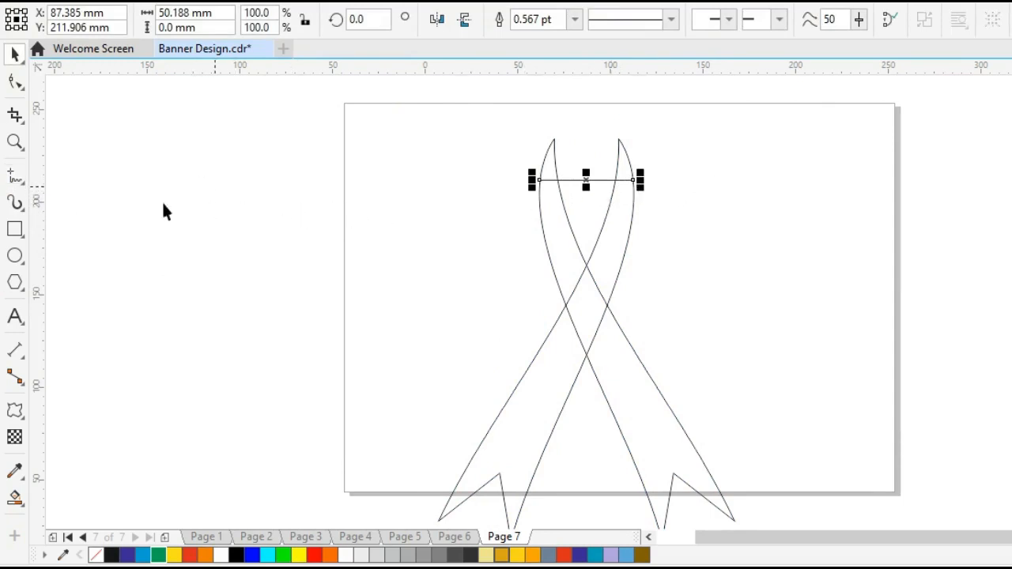
Draw an upright ellipse about 52 × 86 mm and centre it on the horizontal line.
click(15, 256)
drag(220, 132, 320, 294)
key(space)
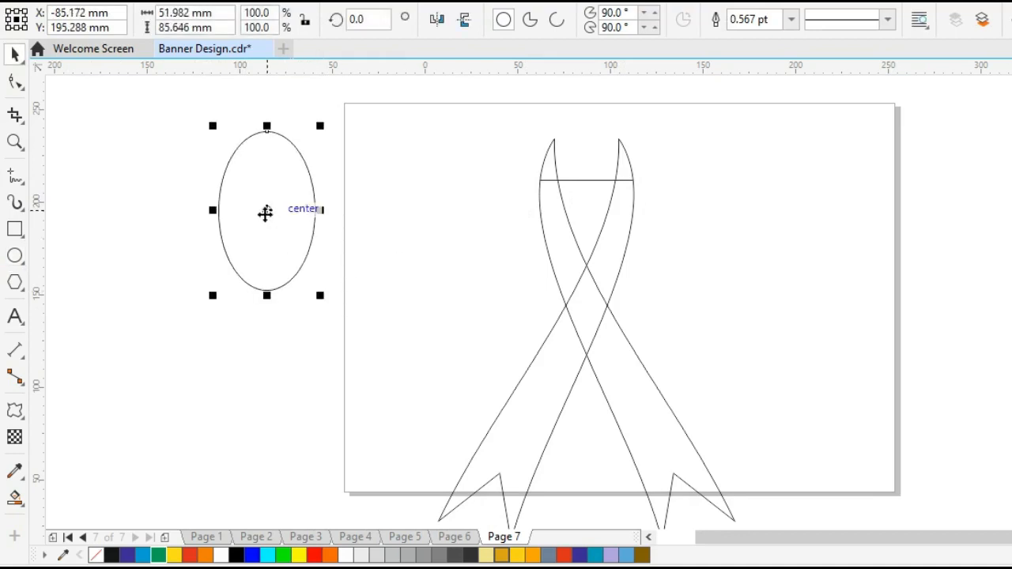
drag(265, 211, 589, 178)
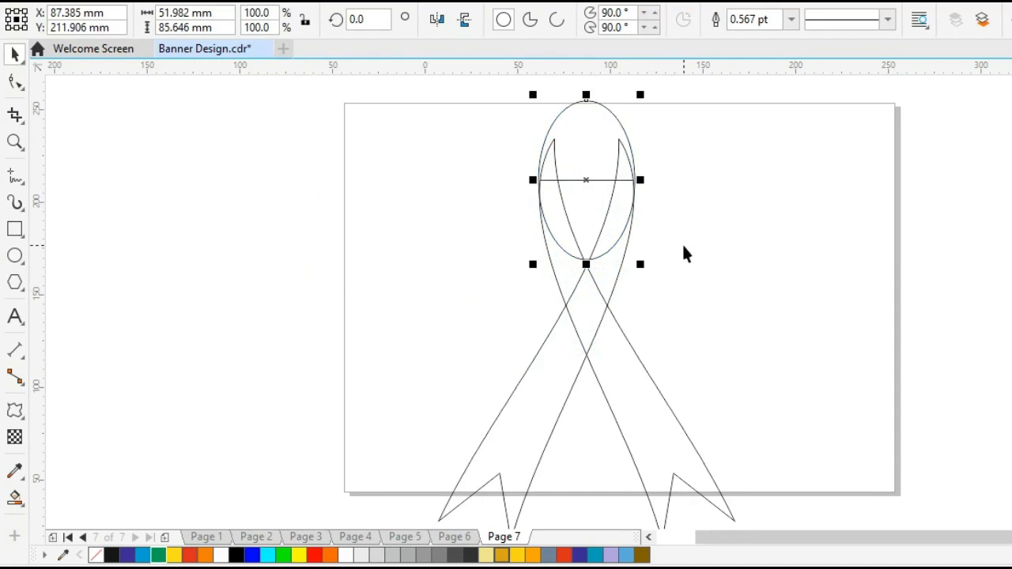
Scale the ellipse about its centre to about 50 × 82 mm and add a copy shortened from the top to about 69 mm high.
key(z)
drag(411, 88, 833, 325)
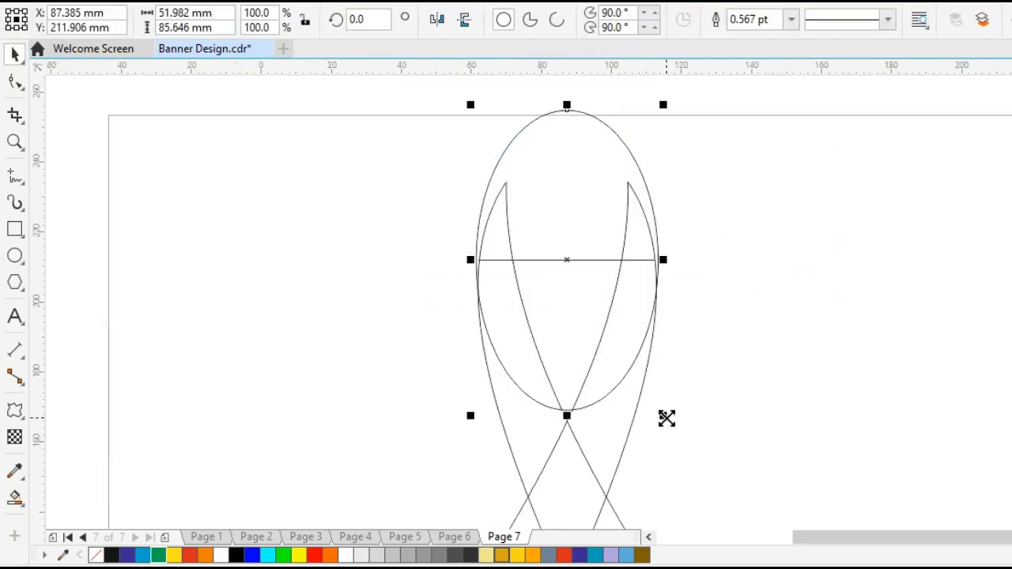
drag(667, 418, 664, 412)
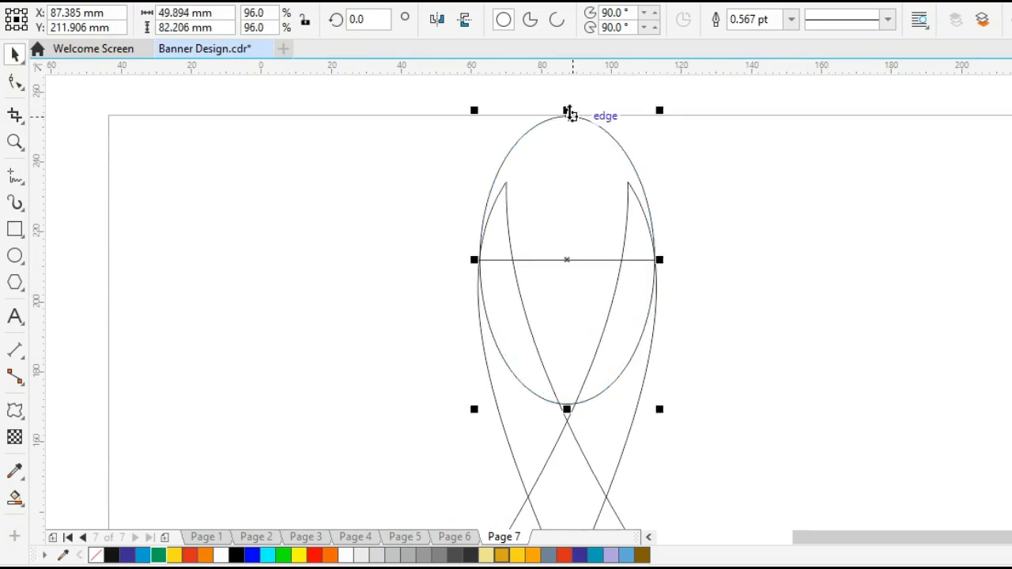
drag(566, 111, 566, 155)
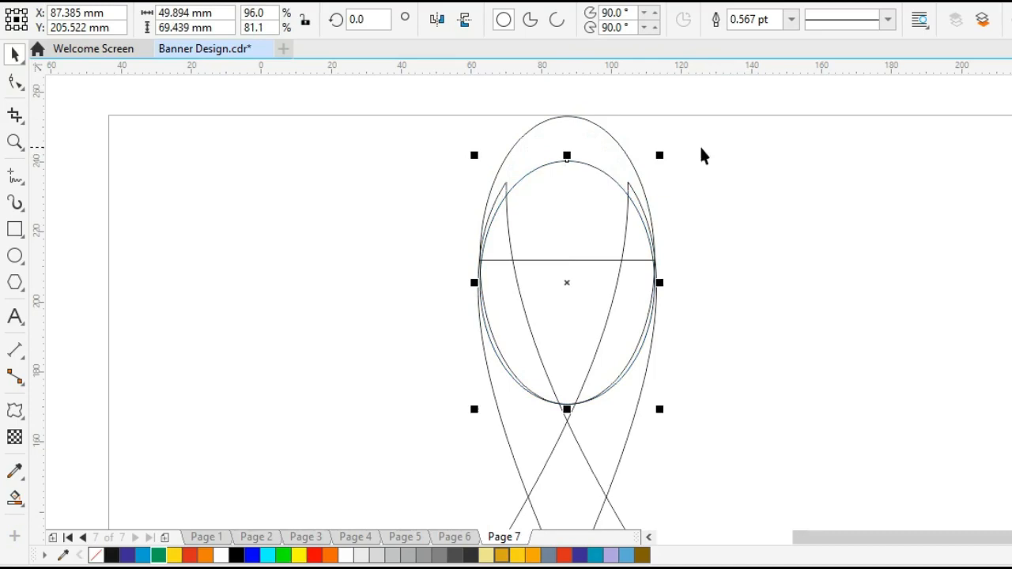
Group the two ellipses with the horizontal line.
click(719, 225)
mouse_move(376, 83)
mouse_down()
mouse_move(771, 381)
mouse_move(852, 465)
mouse_move(842, 456)
mouse_up()
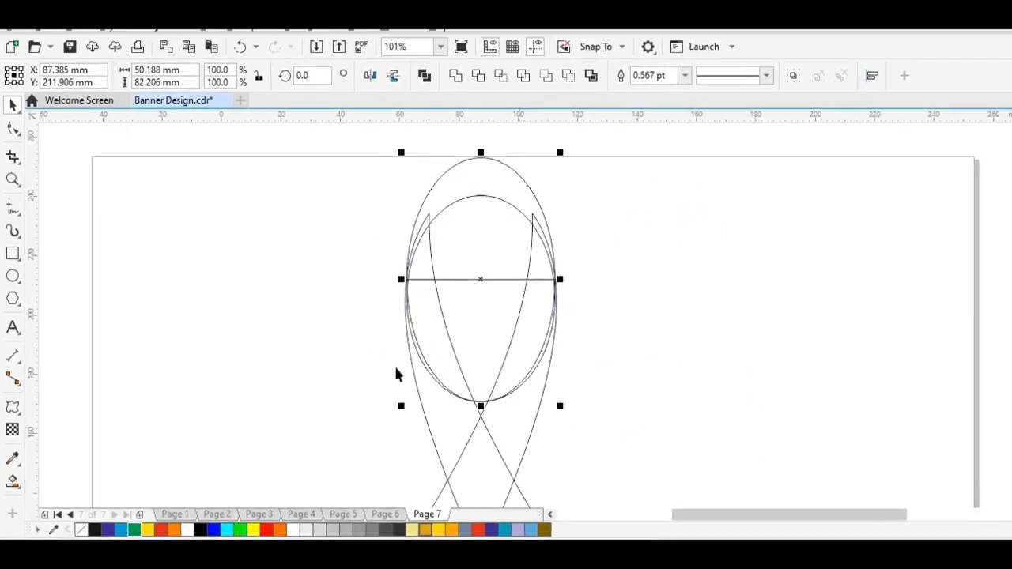
click(396, 367)
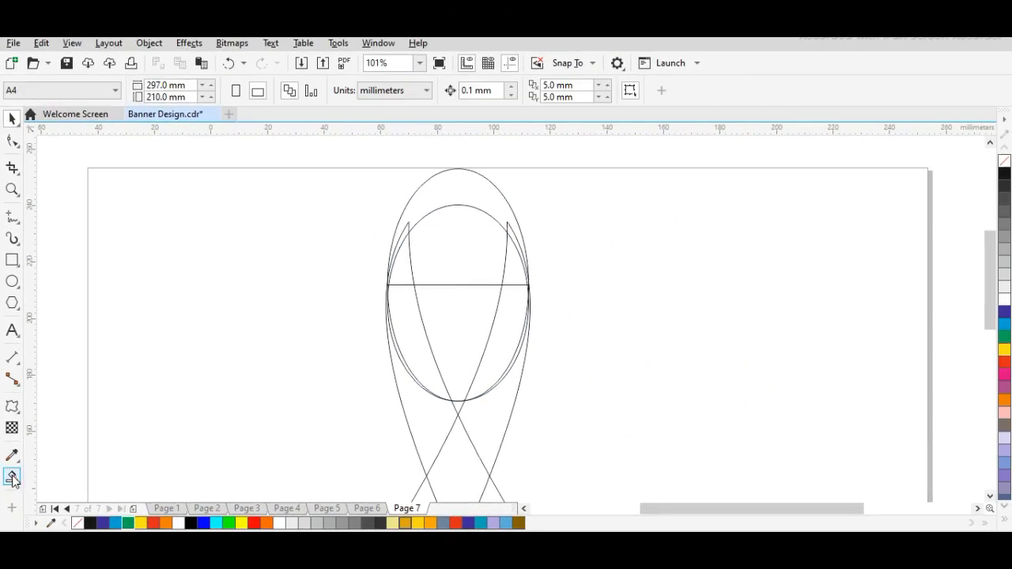
Smart Fill the crescent between the ellipses and the small slivers at both strand tips in blue-grey.
click(13, 479)
click(439, 186)
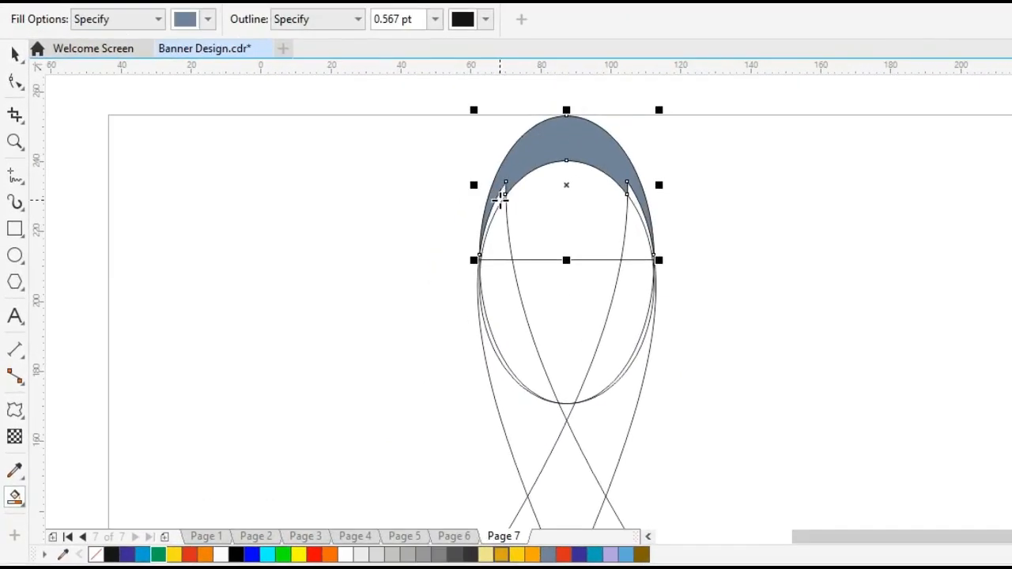
click(500, 199)
click(636, 203)
key(space)
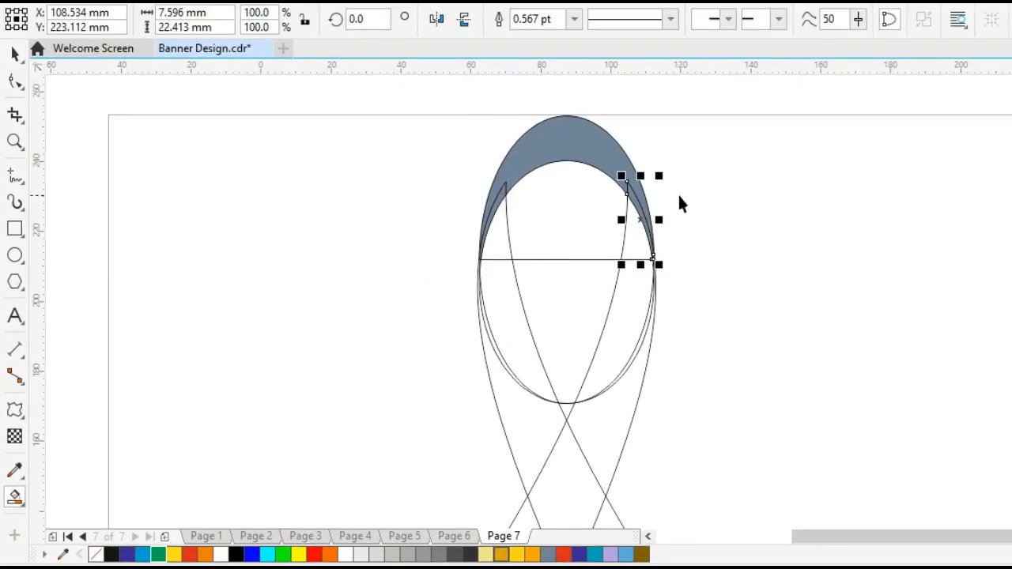
Weld the filled crescent and the two sliver pieces into a single arch shape.
click(706, 204)
drag(630, 212, 764, 289)
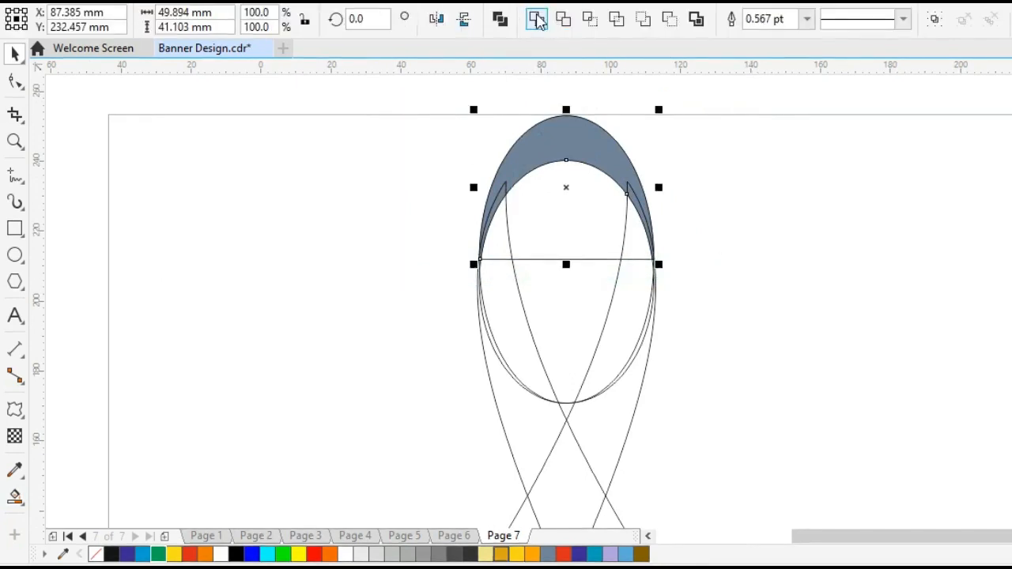
click(539, 20)
click(751, 157)
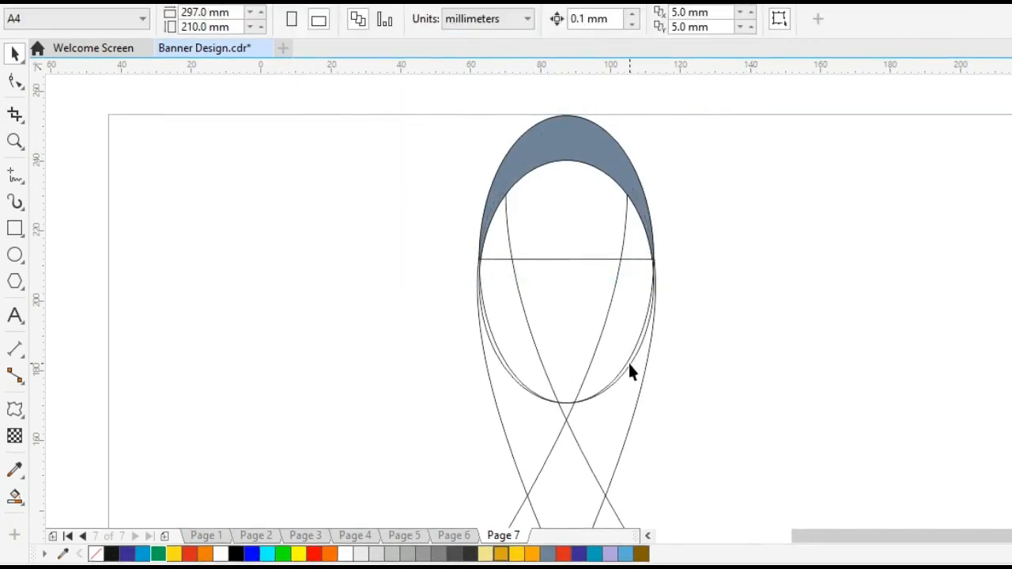
Move the grouped ellipses and line off the ribbon and delete them.
click(629, 363)
drag(574, 363, 402, 339)
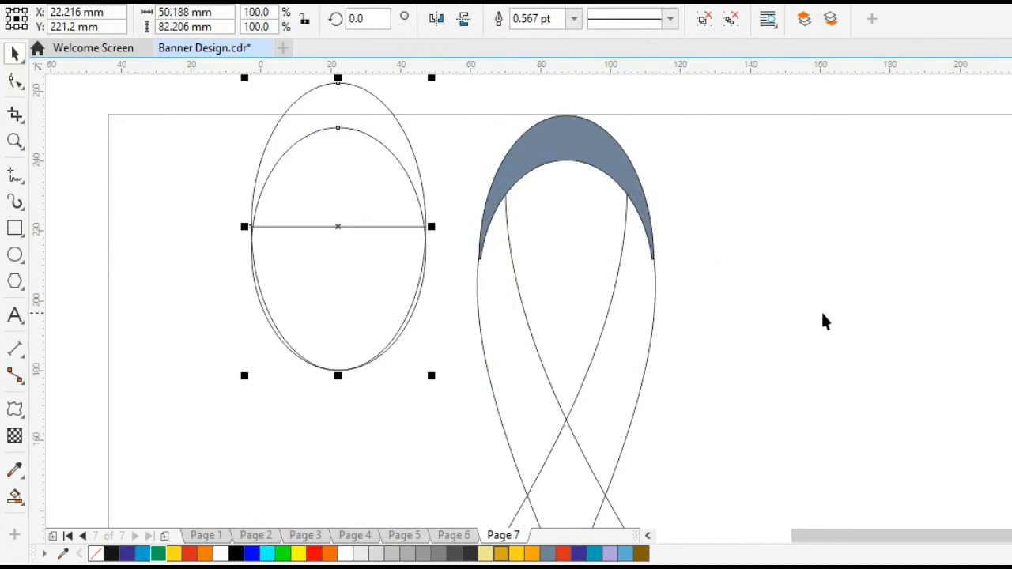
key(Delete)
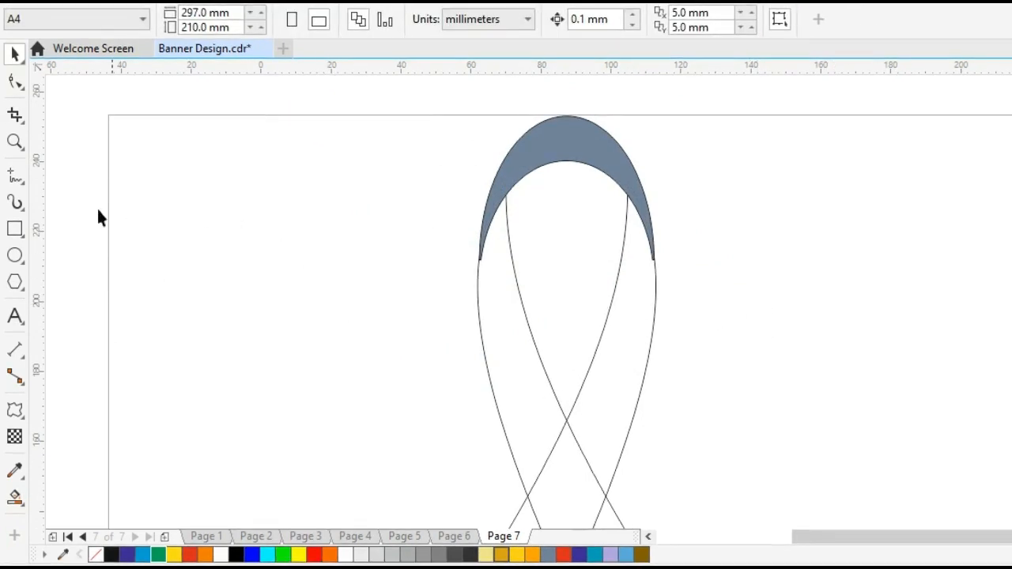
Draw a short straight line outward from the outer edge of the right strand, below the arch.
click(16, 178)
click(657, 374)
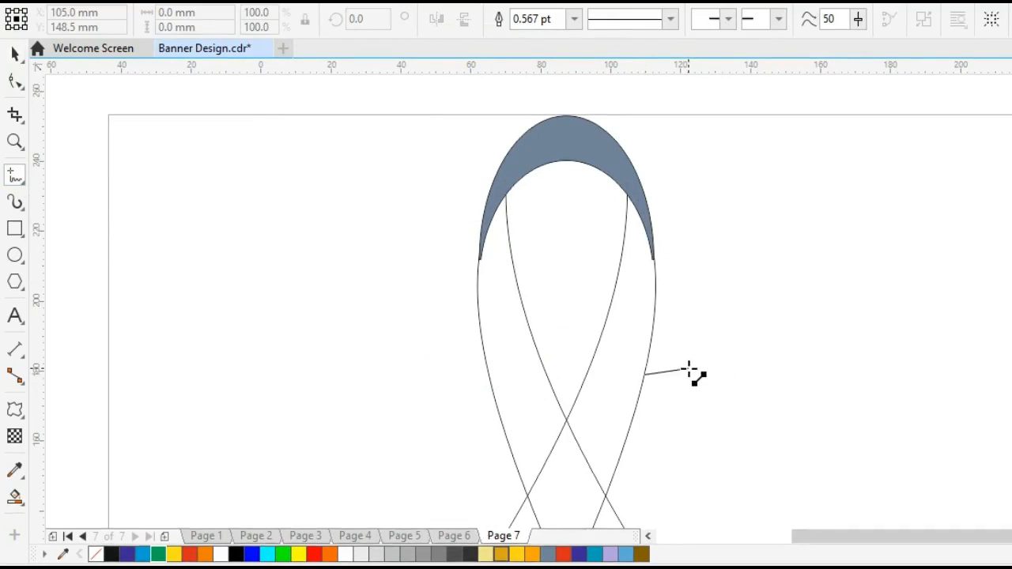
click(695, 368)
key(space)
Bring both ribbon strands to the front of the arch.
click(494, 328)
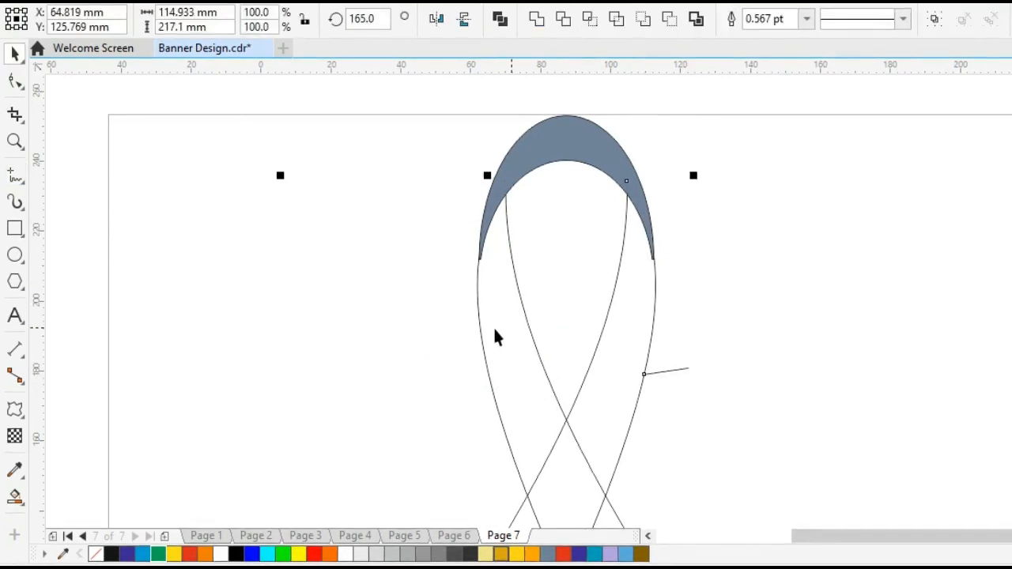
shift+click(634, 326)
key(shift+Page_Up)
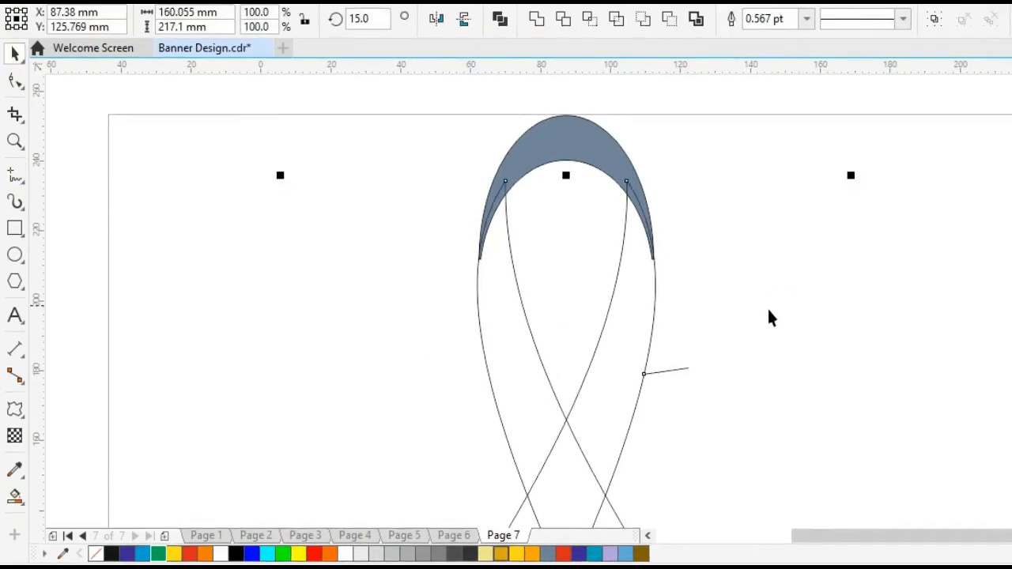
click(806, 294)
Smart-fill the upper sections of both strands, their crossing and the two lower tails with slate blue.
click(15, 497)
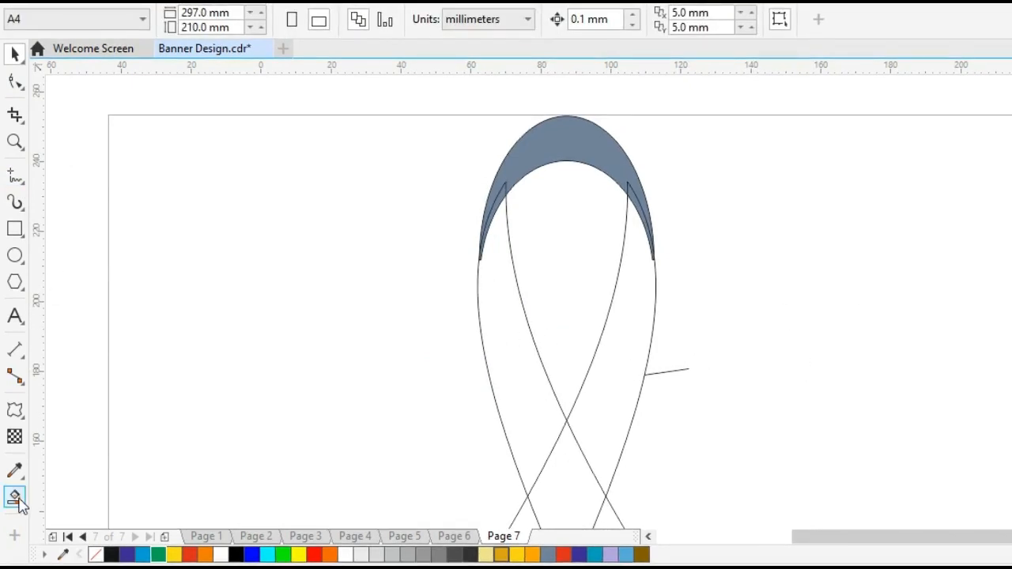
click(510, 366)
click(632, 332)
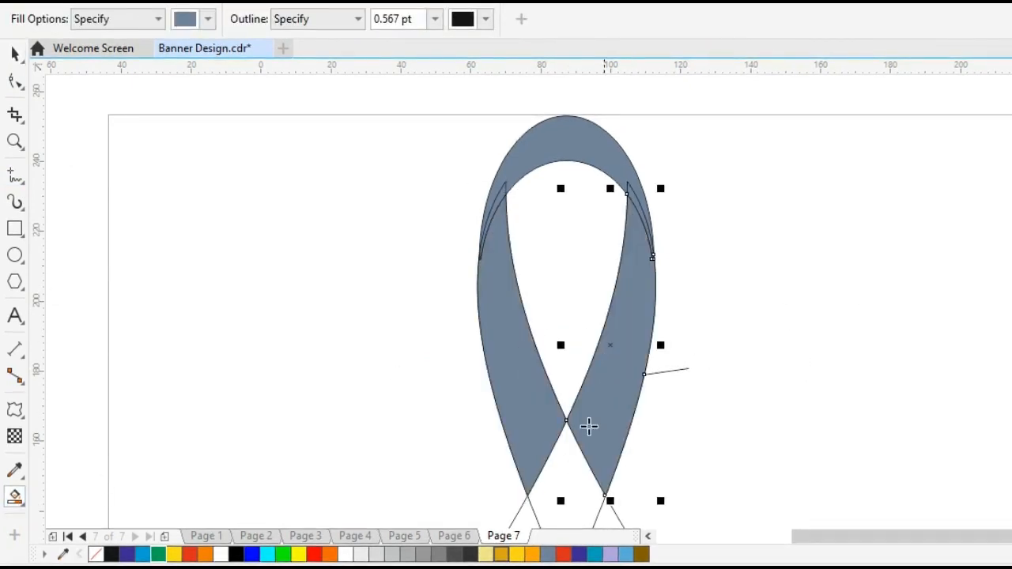
click(564, 474)
key(h)
drag(589, 412, 567, 335)
key(space)
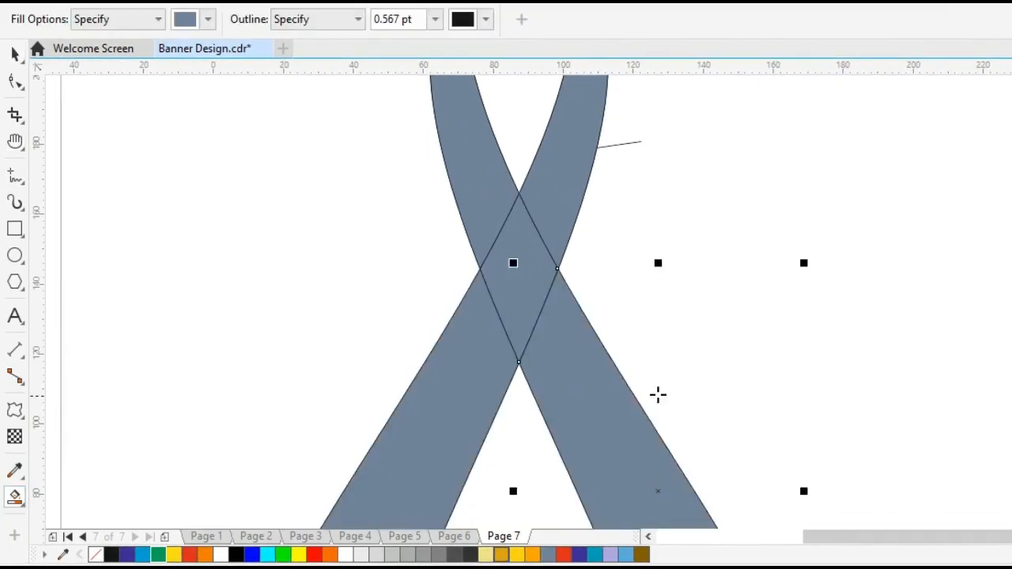
key(space)
key(z)
shift+click(554, 304)
key(space)
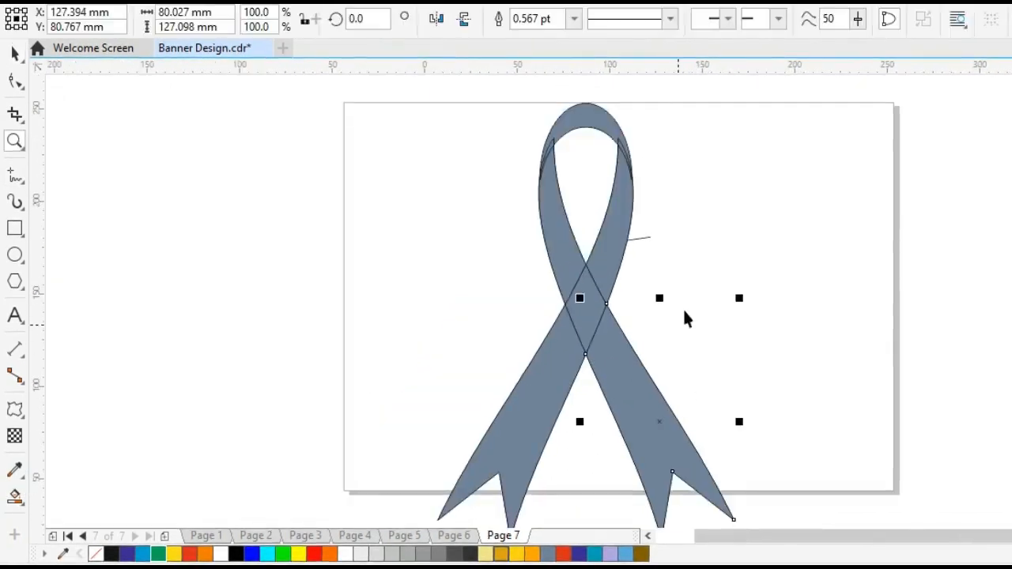
Move the original strand outlines and the short line off the filled ribbon and delete them.
click(699, 248)
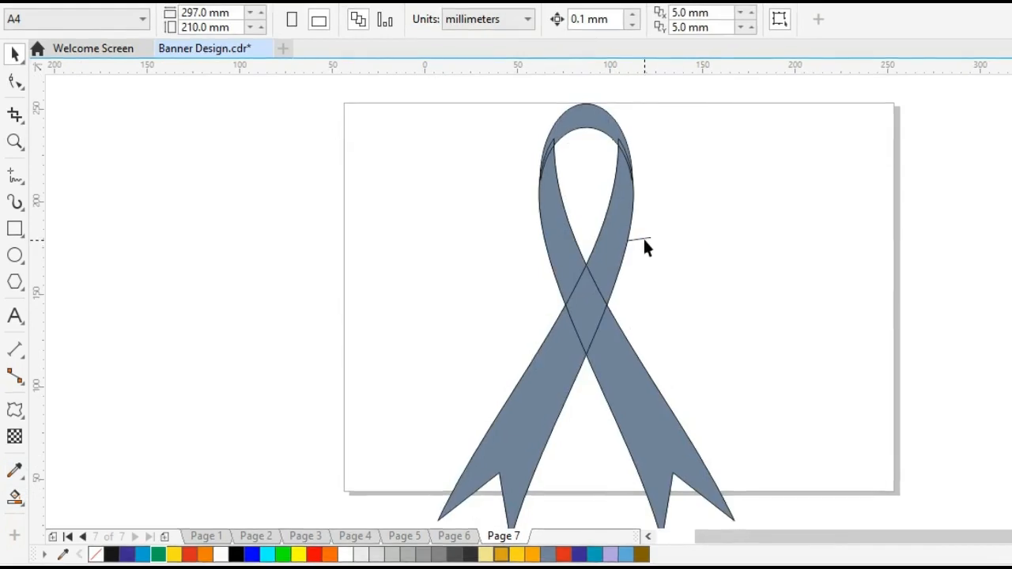
drag(644, 235, 883, 235)
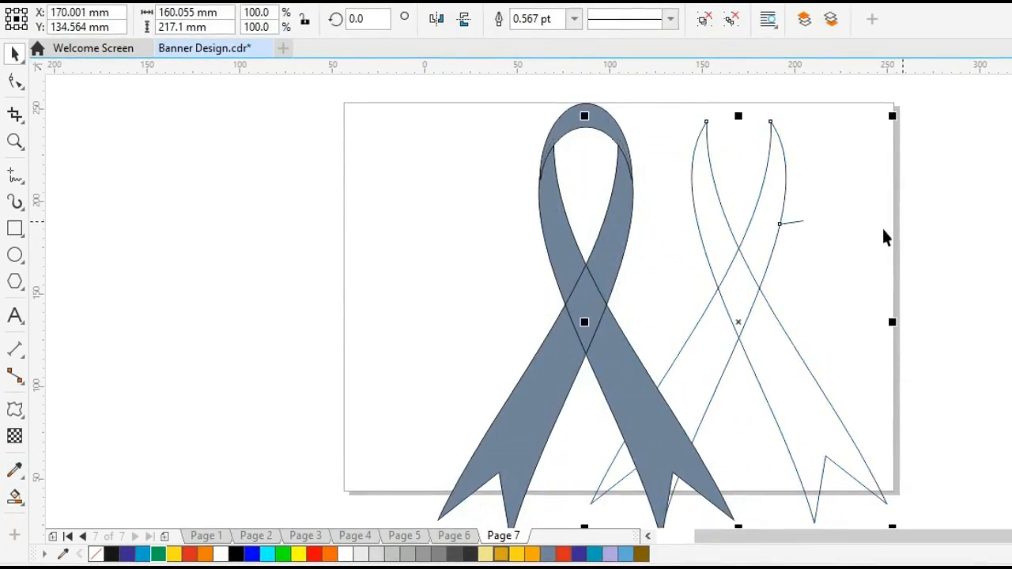
key(Delete)
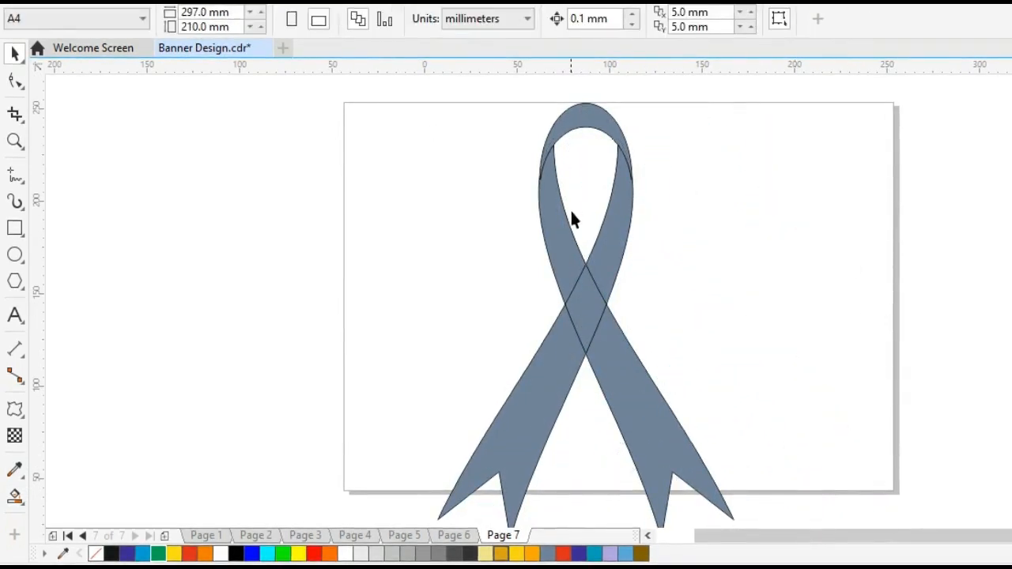
Weld the upper-left strand section, the crossing piece and the lower-right tail into one front strand.
click(584, 287)
shift+click(608, 352)
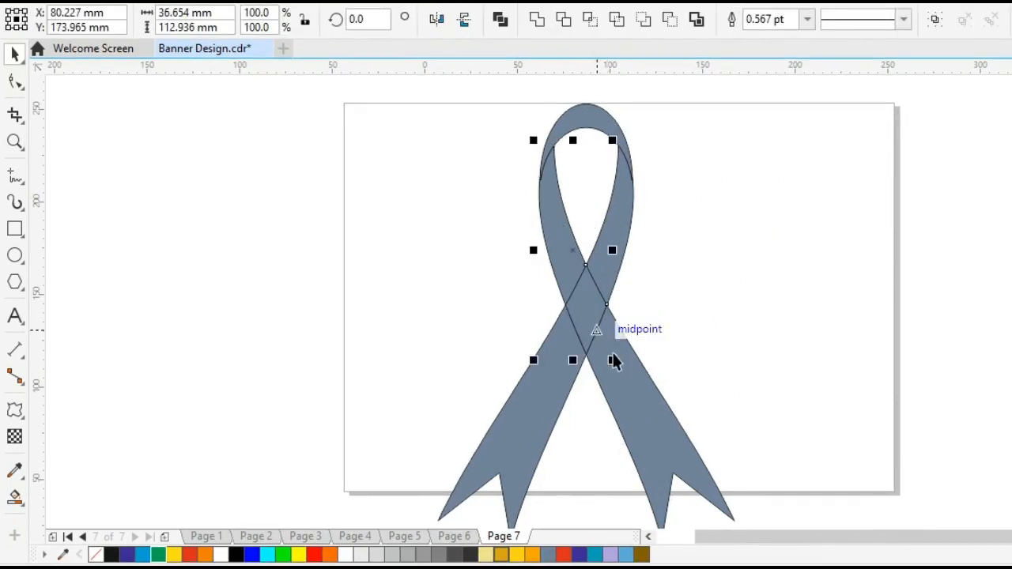
click(536, 19)
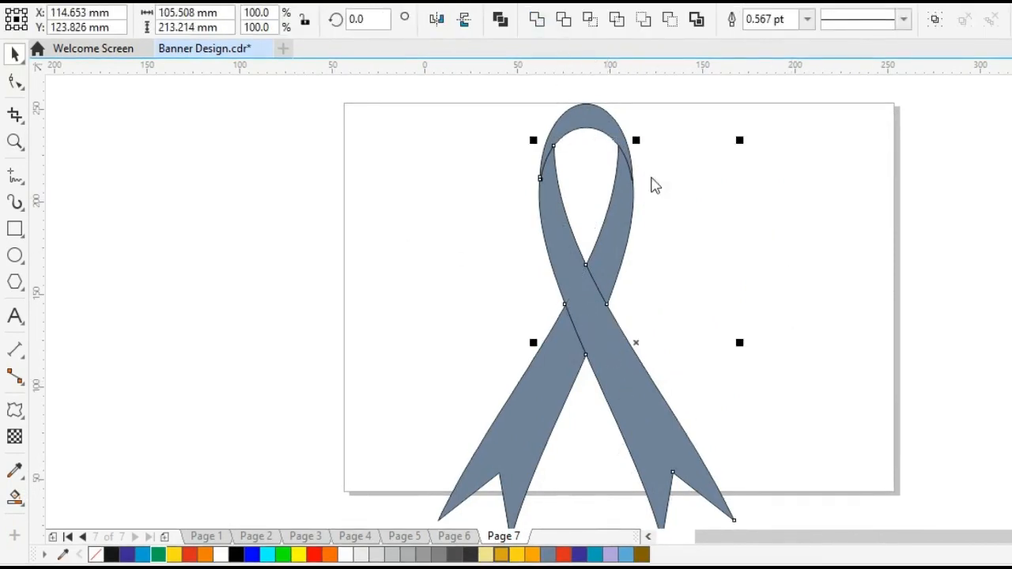
Weld the upper-right strand section and the lower-left tail into one back strand.
click(636, 282)
click(611, 228)
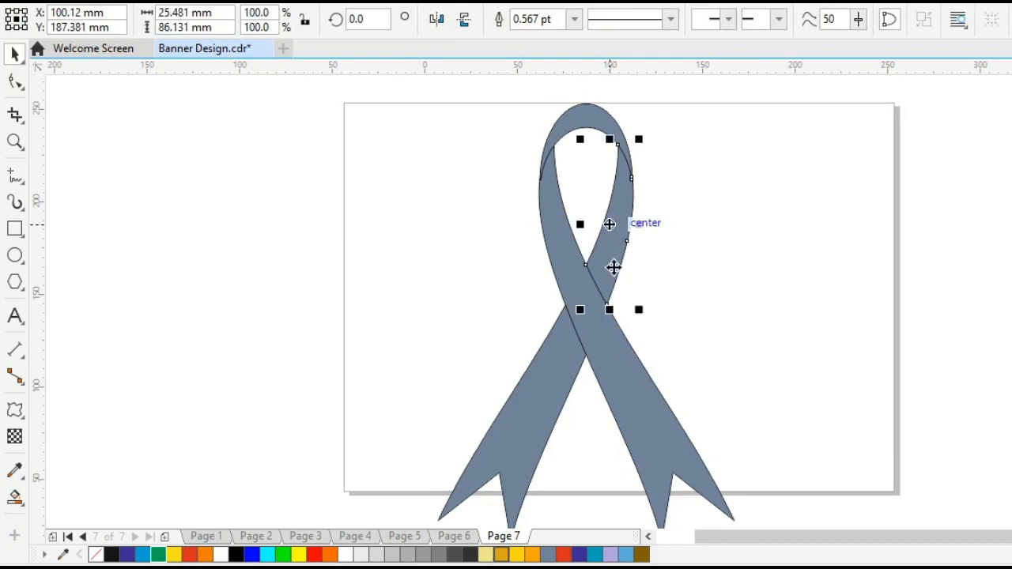
shift+click(545, 388)
click(537, 21)
click(717, 263)
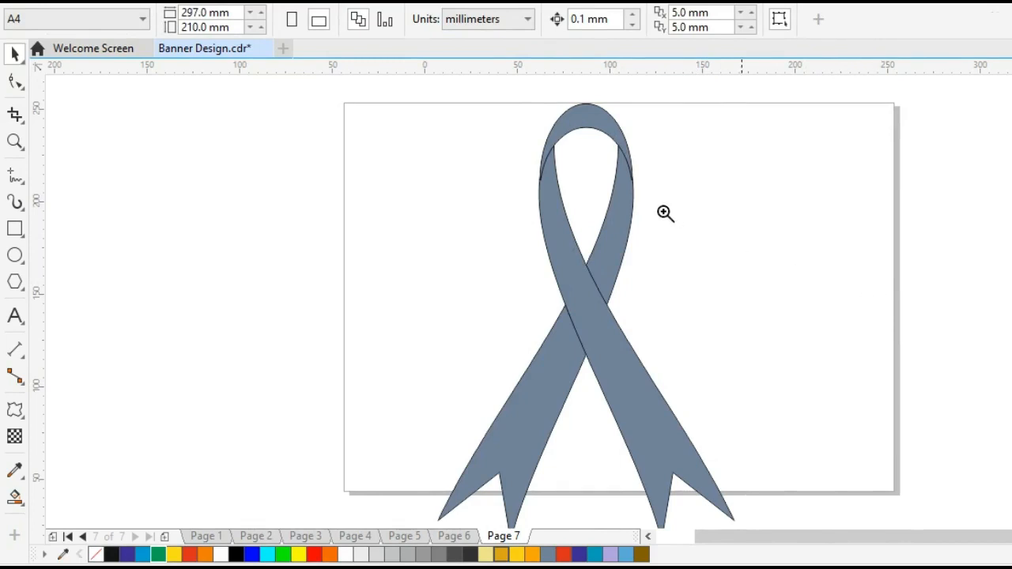
Apply a linear gradient fill along the front strand, from its upper end under the arch to below the crossing.
key(z)
drag(443, 96, 876, 420)
key(h)
drag(627, 364, 610, 342)
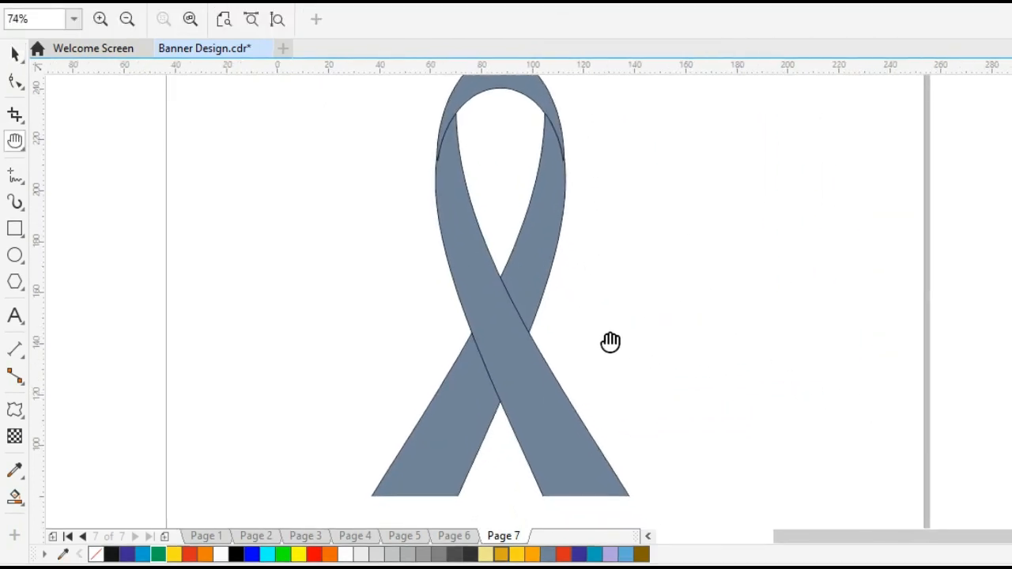
key(space)
click(468, 261)
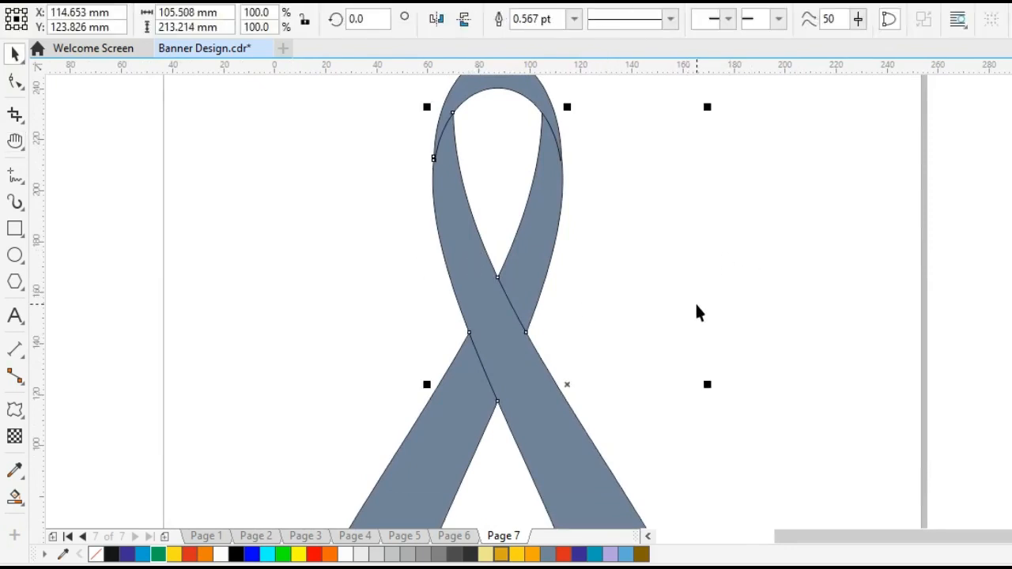
key(g)
drag(443, 147, 555, 433)
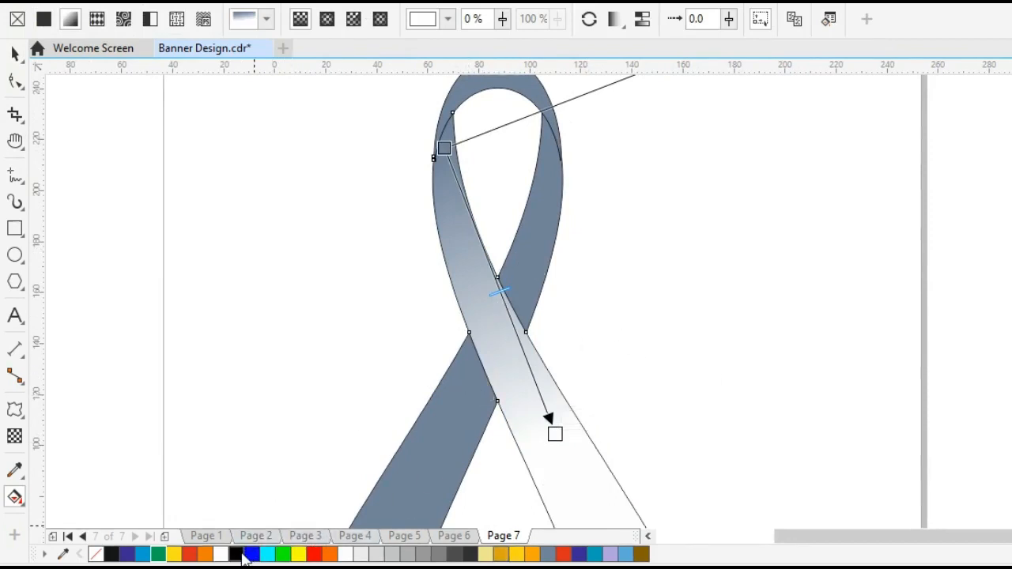
Set the front strand's gradient to run from black to blue, and shift its midpoint and start point toward the upper end.
drag(236, 557, 446, 148)
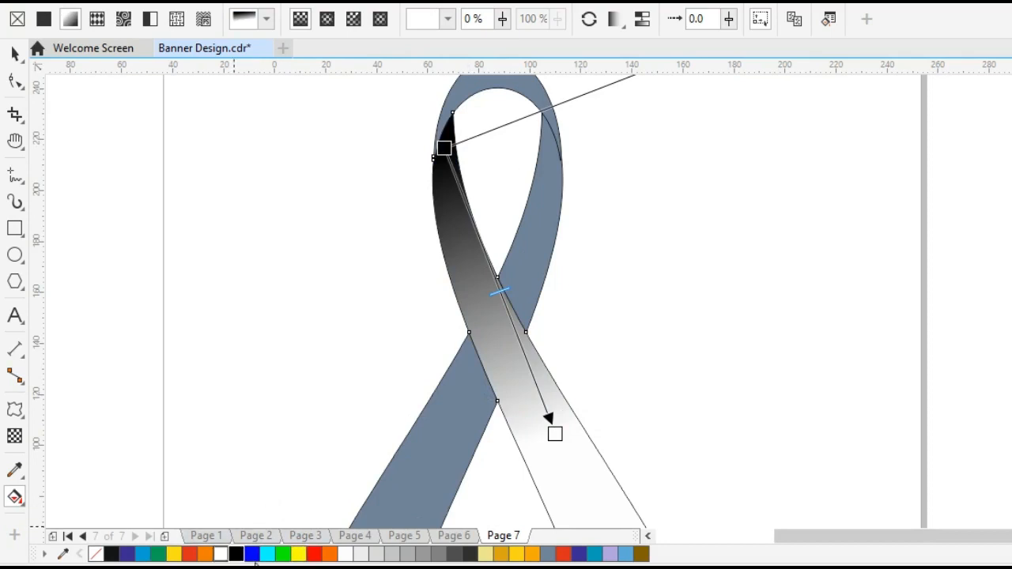
drag(252, 556, 555, 434)
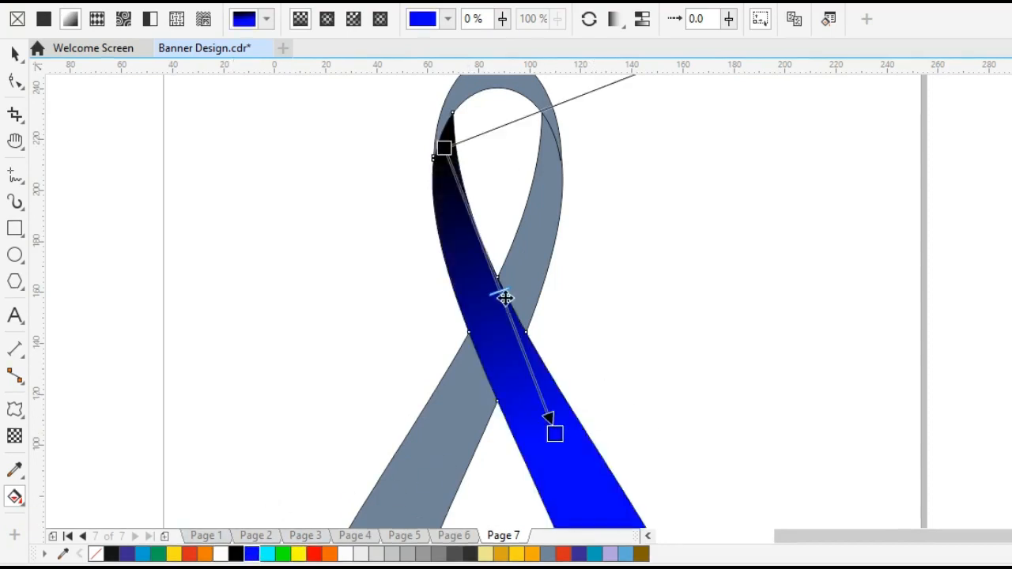
drag(503, 289, 473, 219)
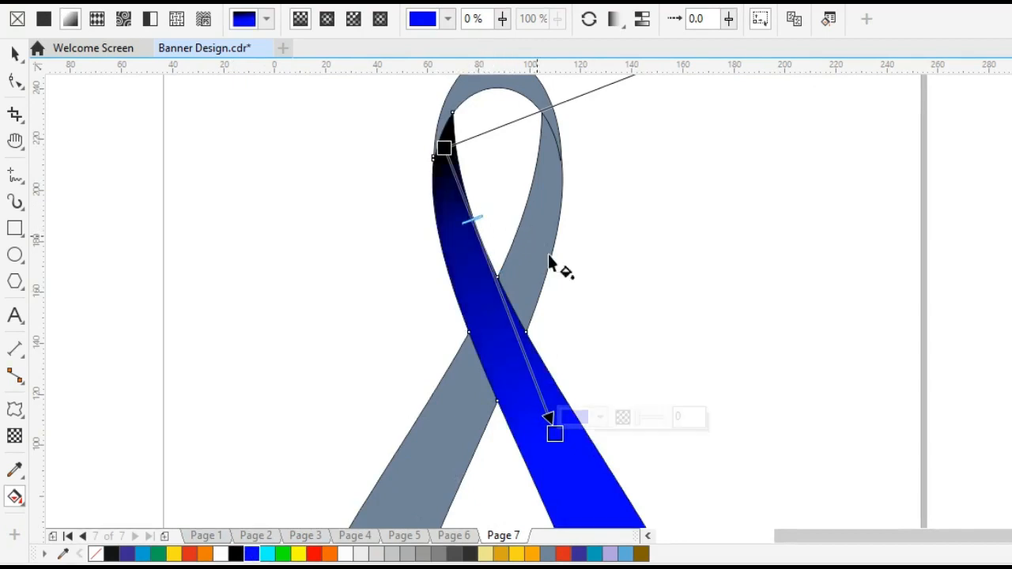
drag(446, 145, 437, 127)
Copy the front strand's black-to-blue gradient fill to the back strand and the arch.
click(517, 280)
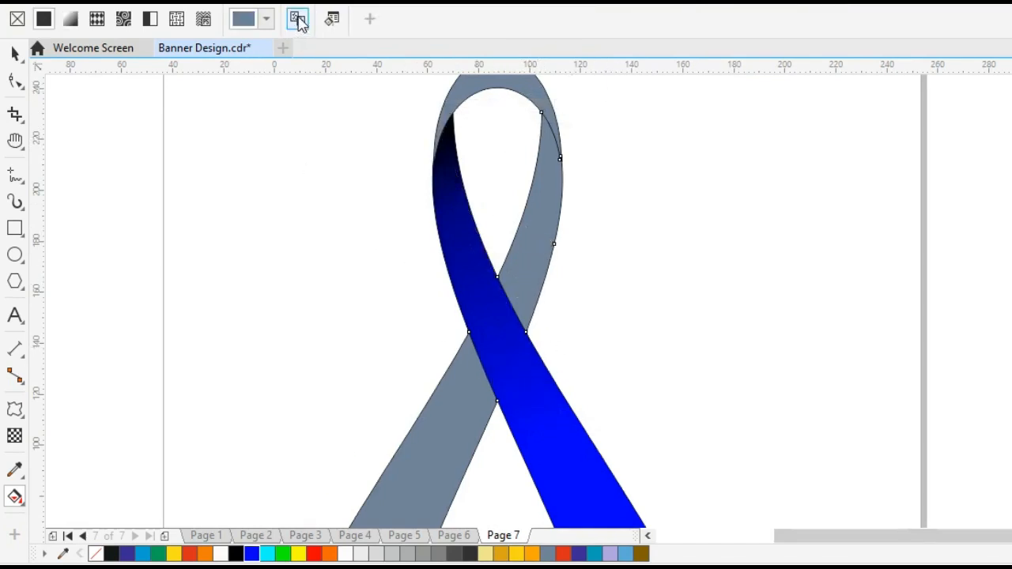
click(476, 288)
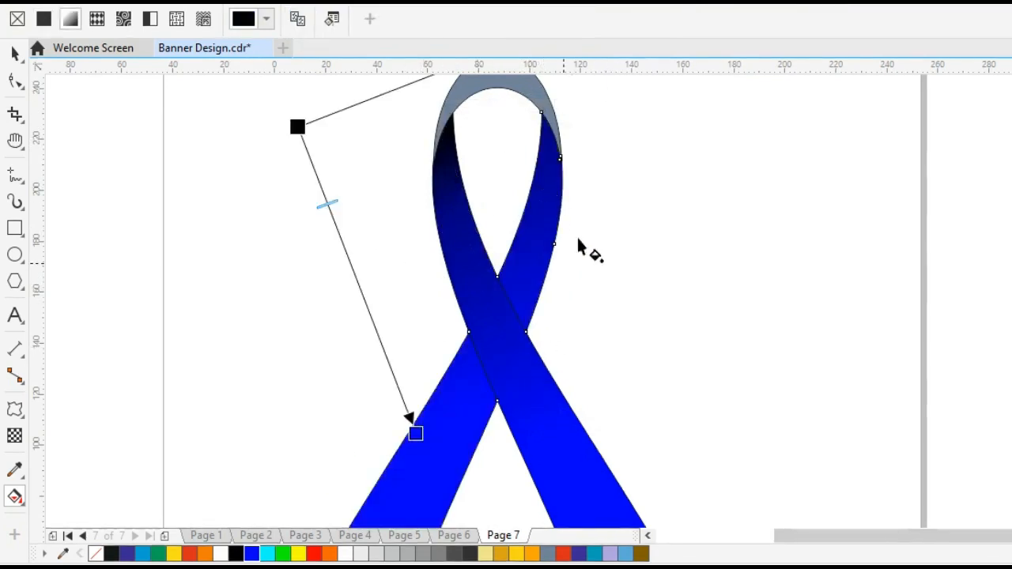
key(ctrl+z)
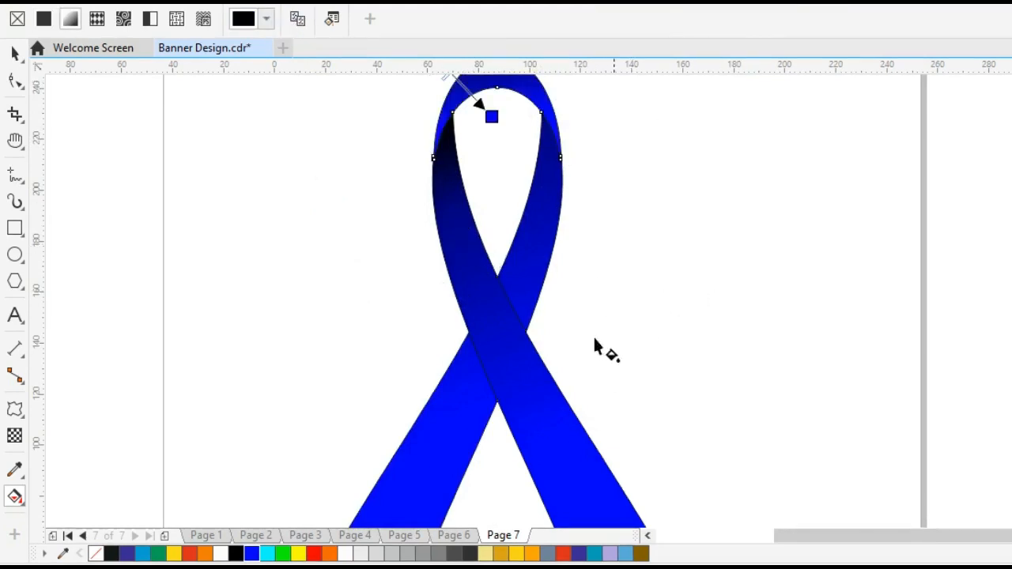
key(z)
scroll(700, 271, down, 1)
key(space)
click(914, 189)
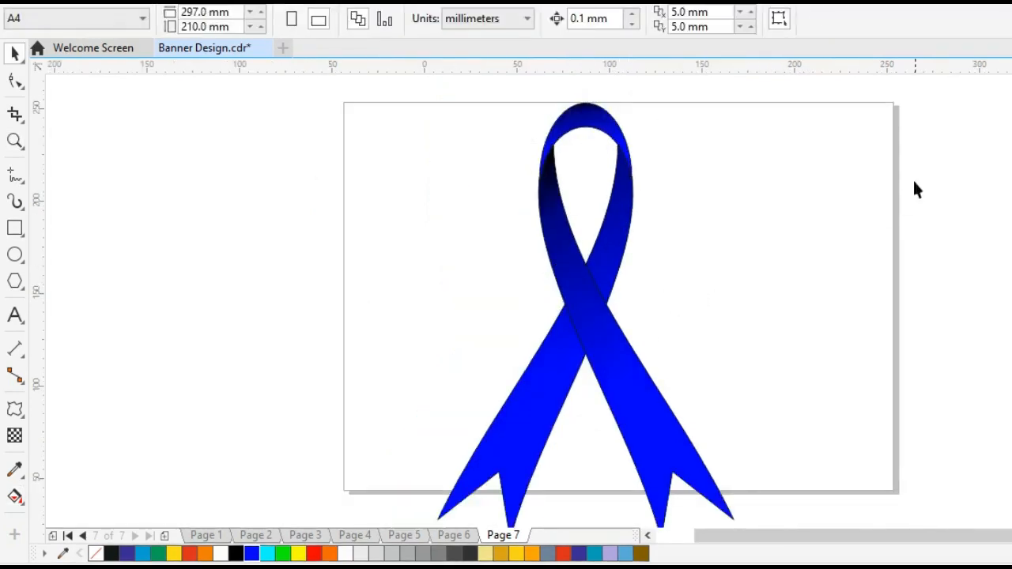
Duplicate the whole ribbon horizontally to its left and repeat the duplication to make a third ribbon.
click(667, 374)
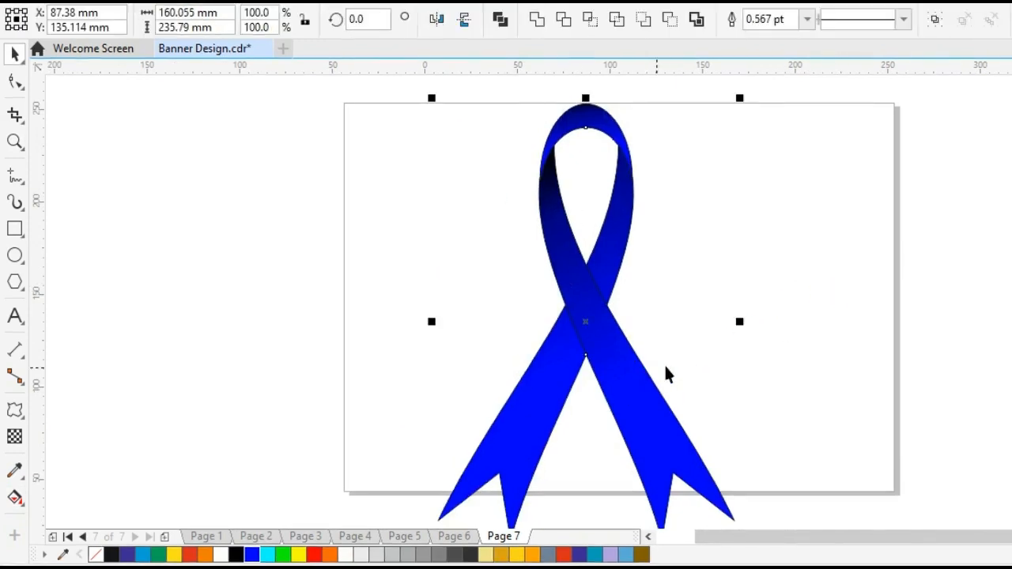
drag(601, 328, 297, 303)
right_click(297, 303)
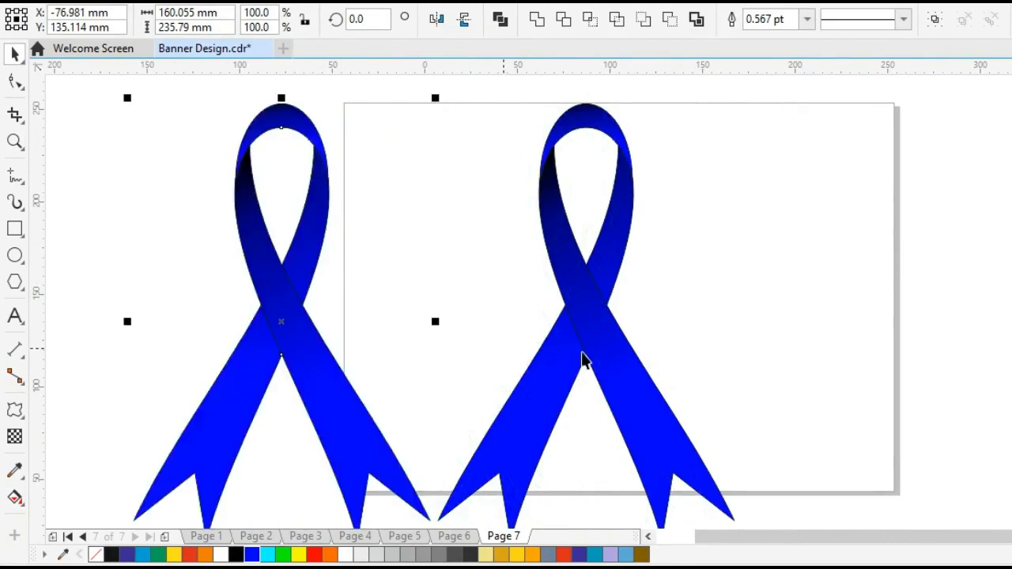
key(ctrl+r)
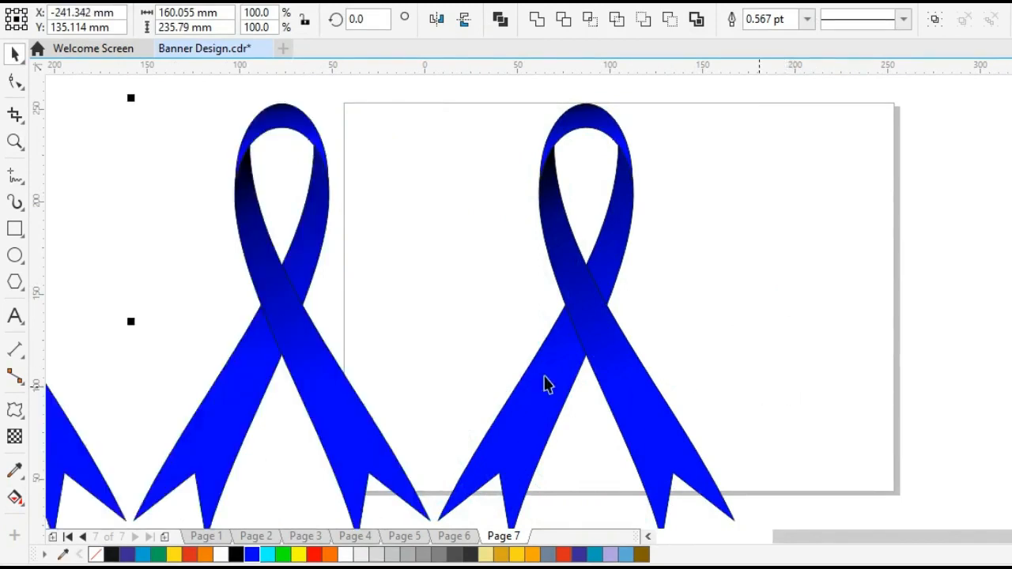
Change the blue end of the front strand's gradient to red on the leftmost ribbon.
key(h)
drag(355, 361, 604, 350)
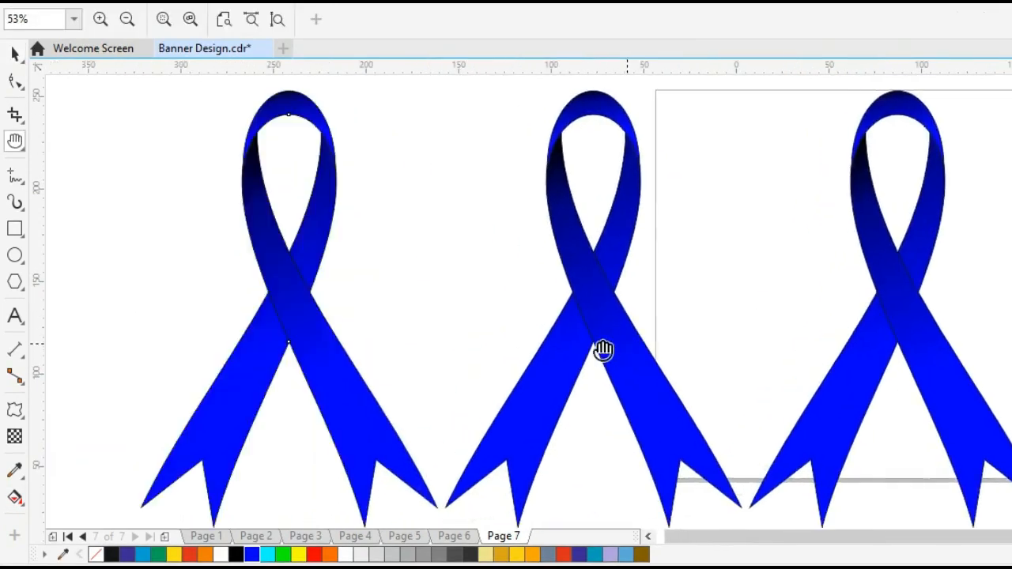
key(space)
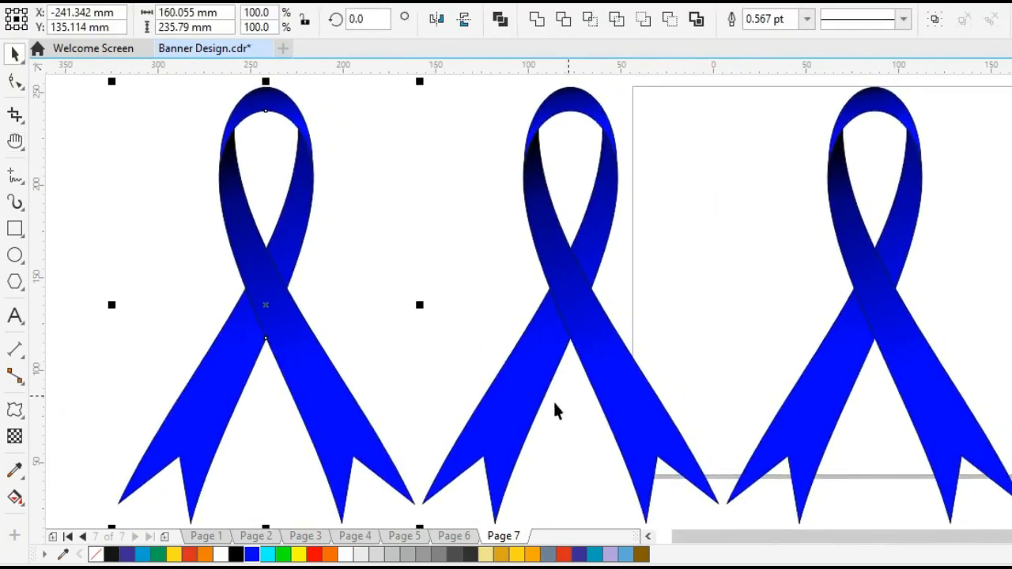
click(363, 253)
click(276, 306)
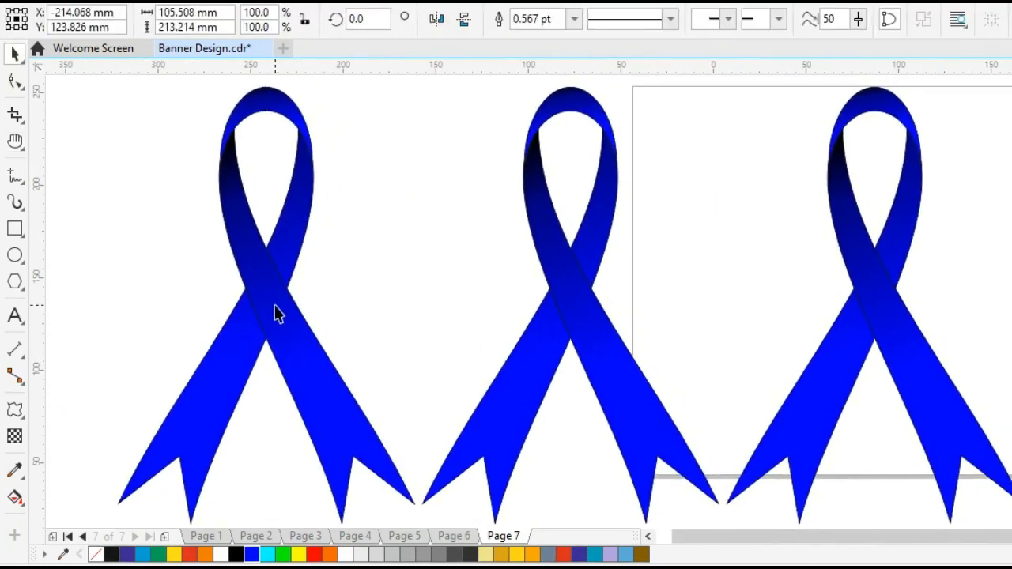
key(g)
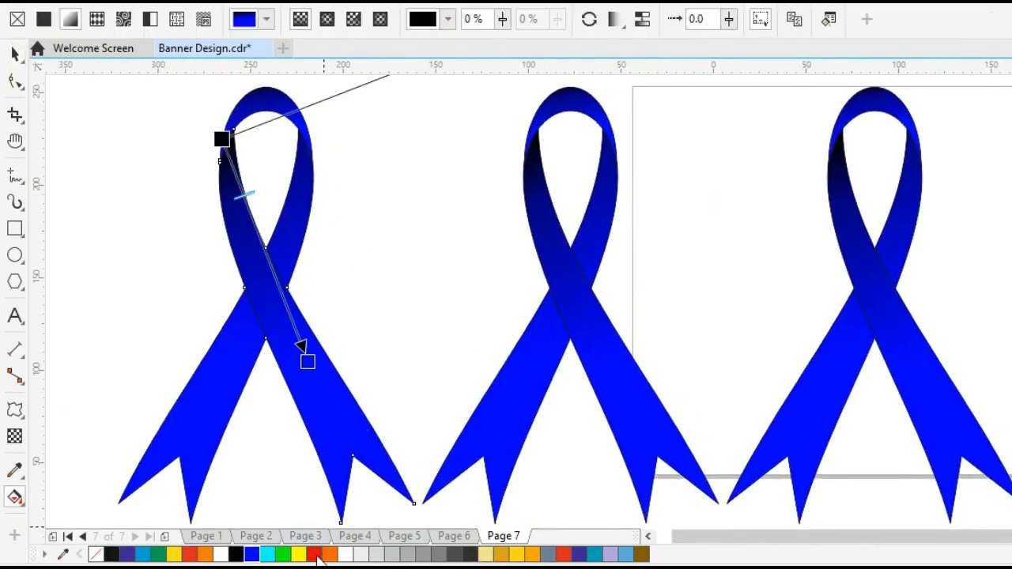
drag(320, 395, 307, 360)
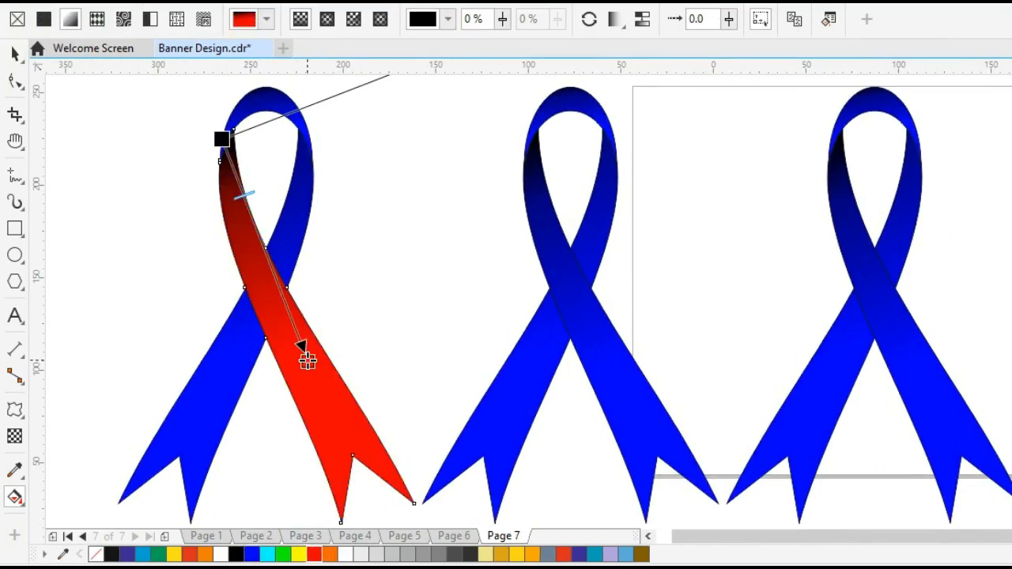
Copy the red front strand's gradient fill to the back strand and arch of the leftmost ribbon.
click(283, 245)
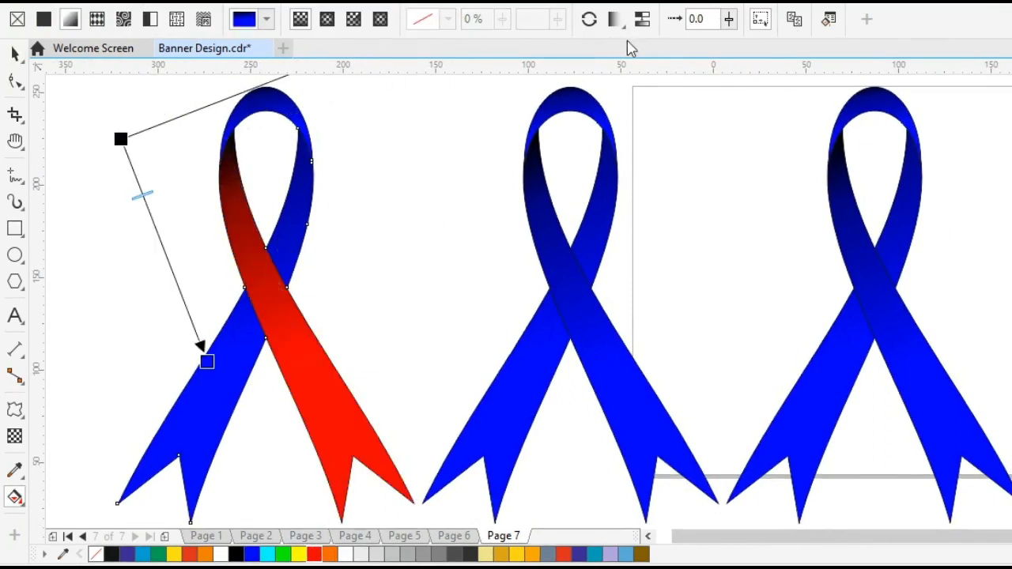
click(264, 298)
click(271, 110)
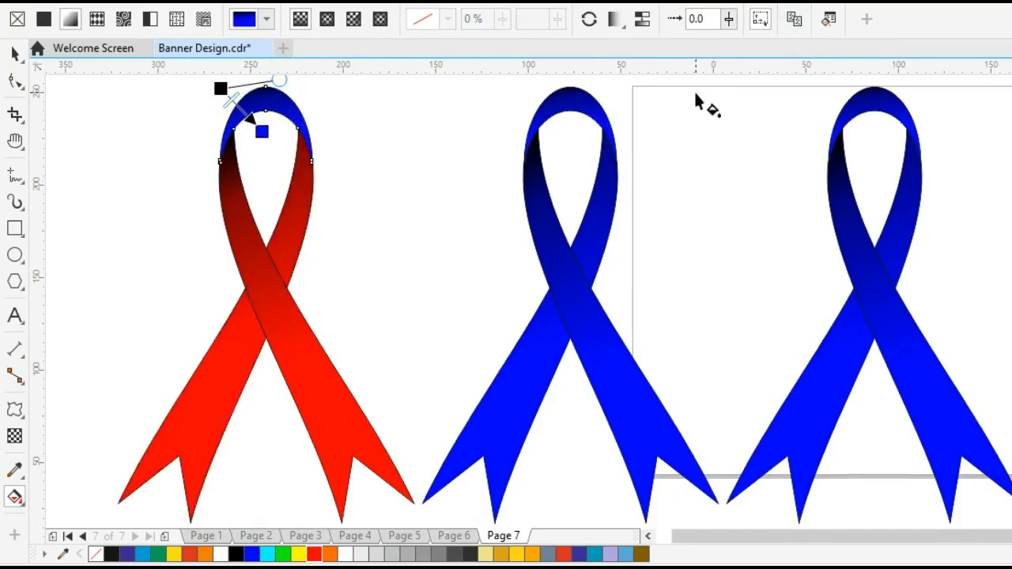
click(797, 21)
click(251, 262)
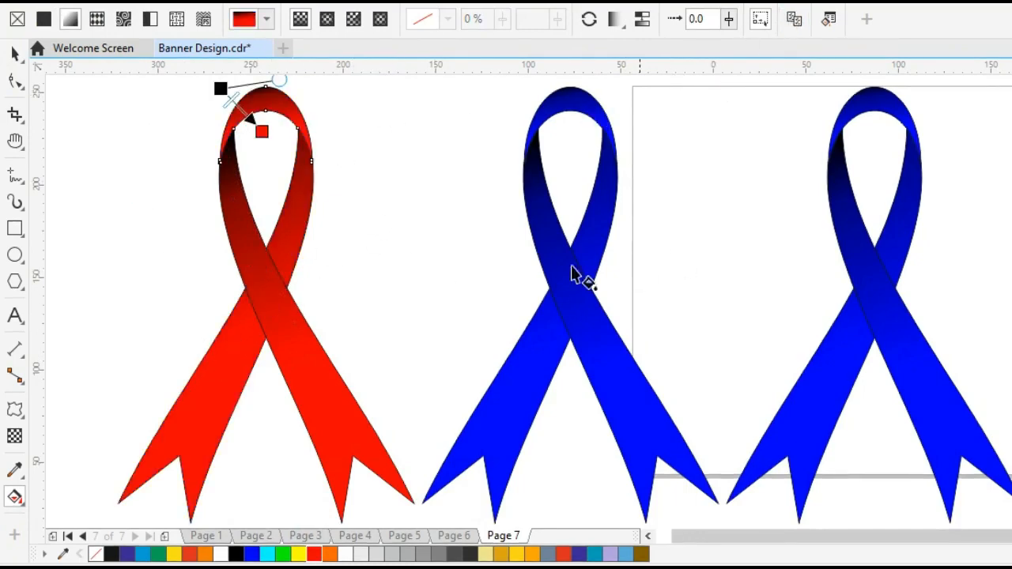
Change the blue end of the middle ribbon's front strand gradient to green and copy that fill to its back strand and arch.
click(566, 304)
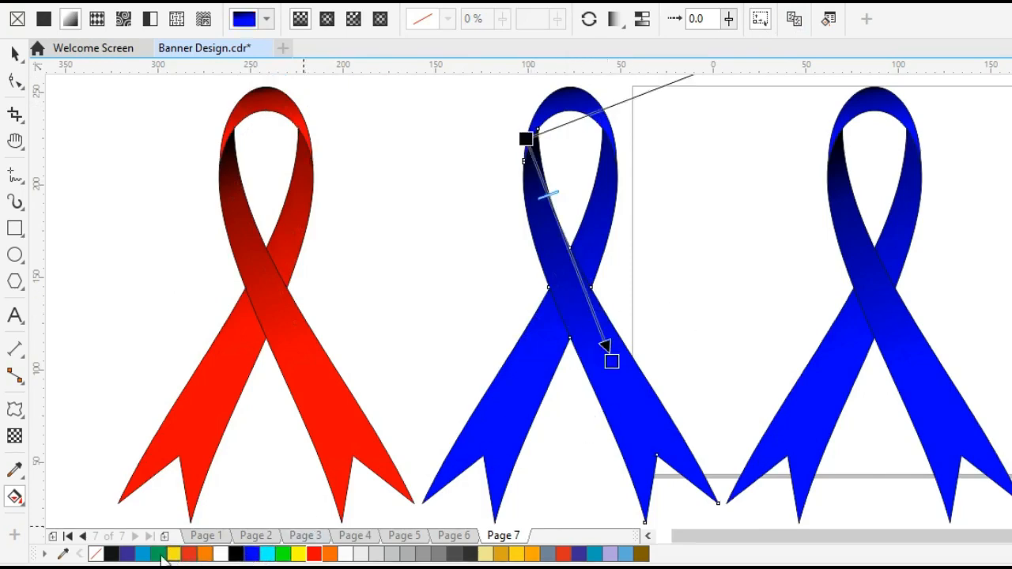
drag(274, 515, 613, 366)
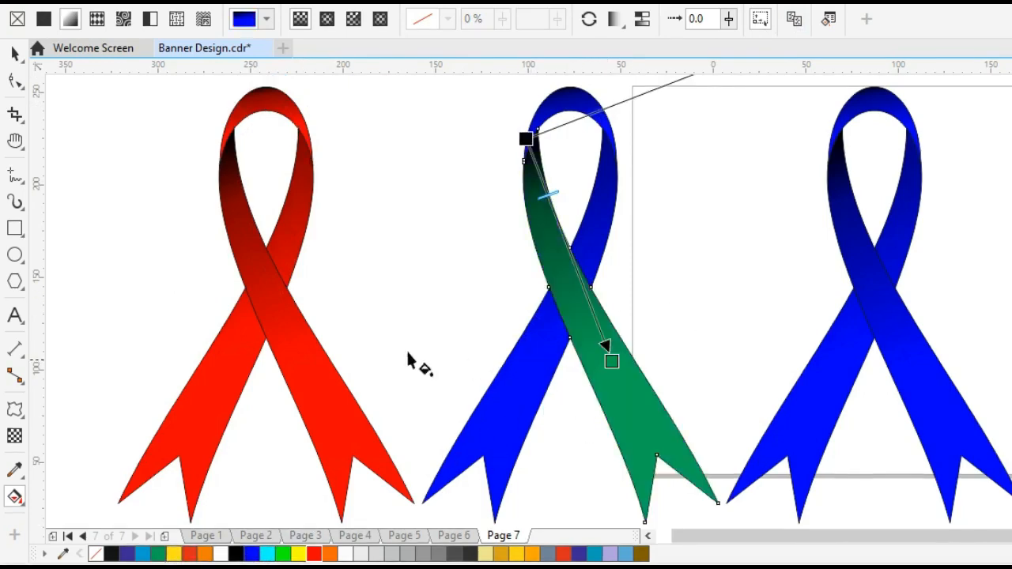
click(595, 247)
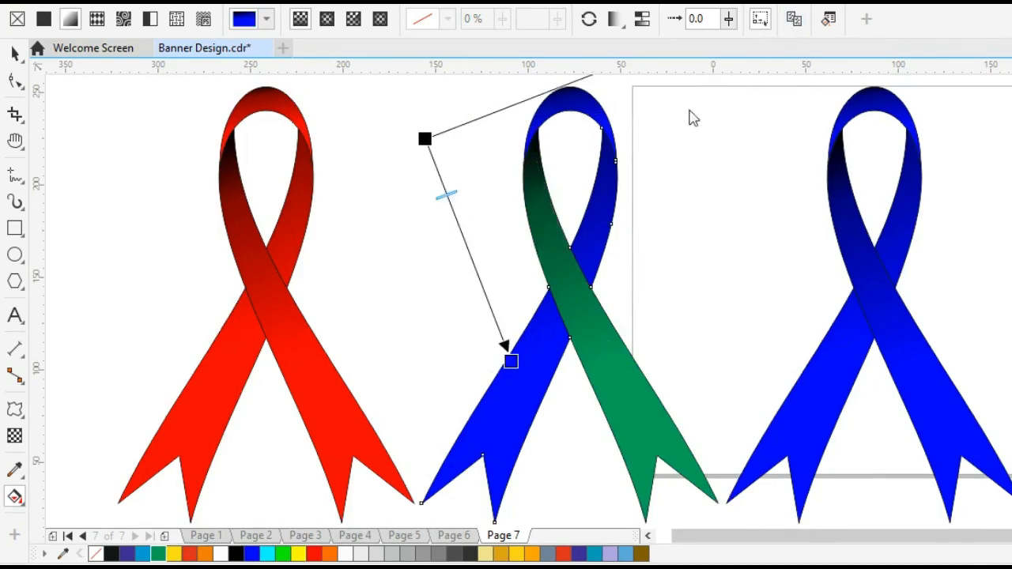
click(558, 246)
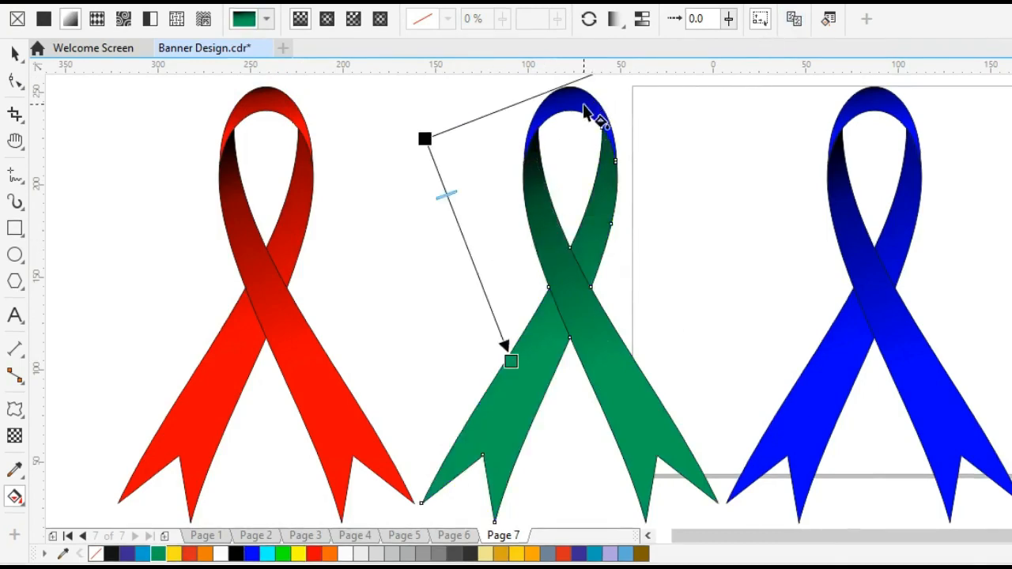
click(585, 111)
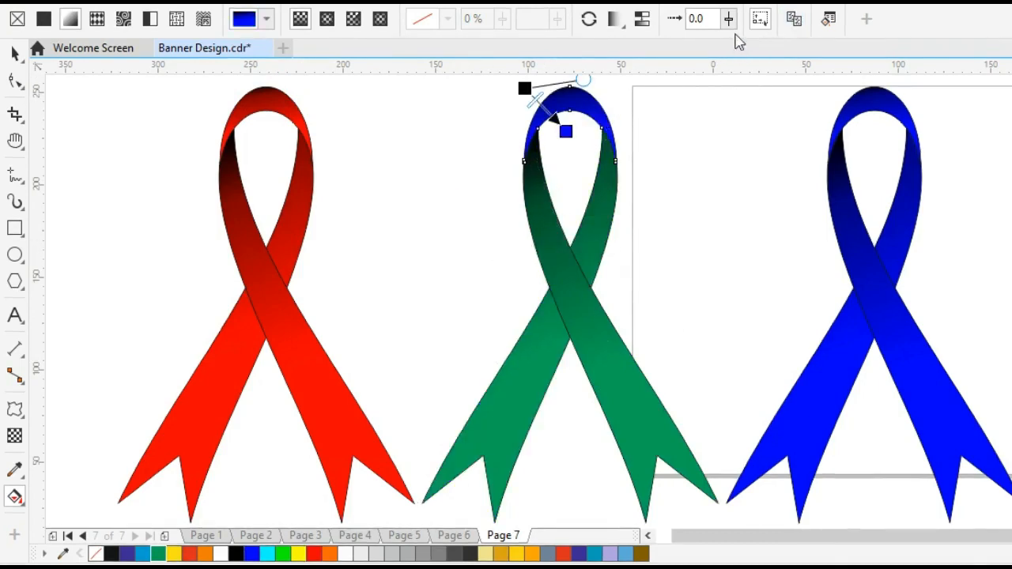
click(576, 248)
key(space)
click(655, 290)
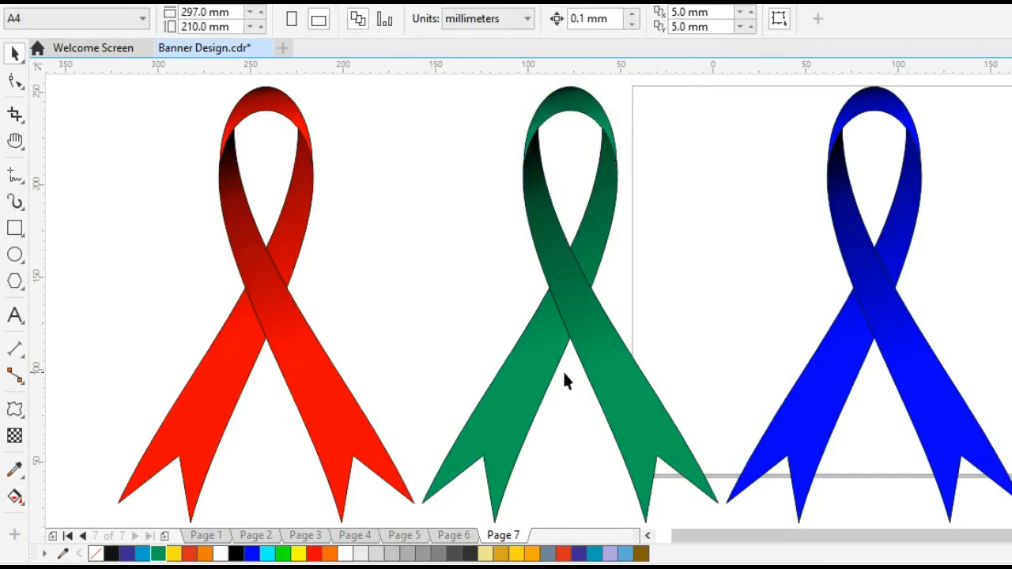
Set the outline width of all three ribbons to None.
click(580, 366)
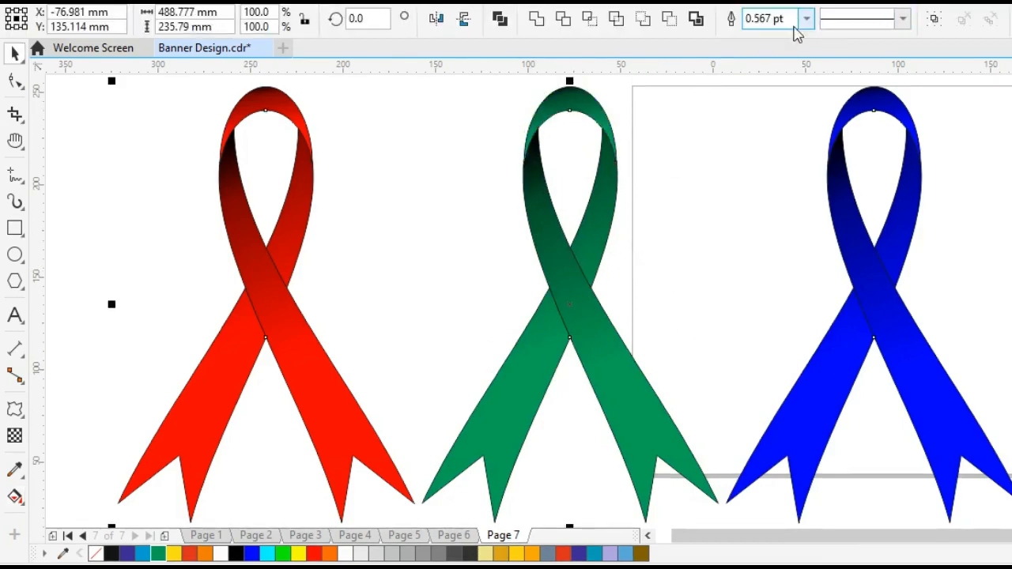
click(806, 20)
click(780, 38)
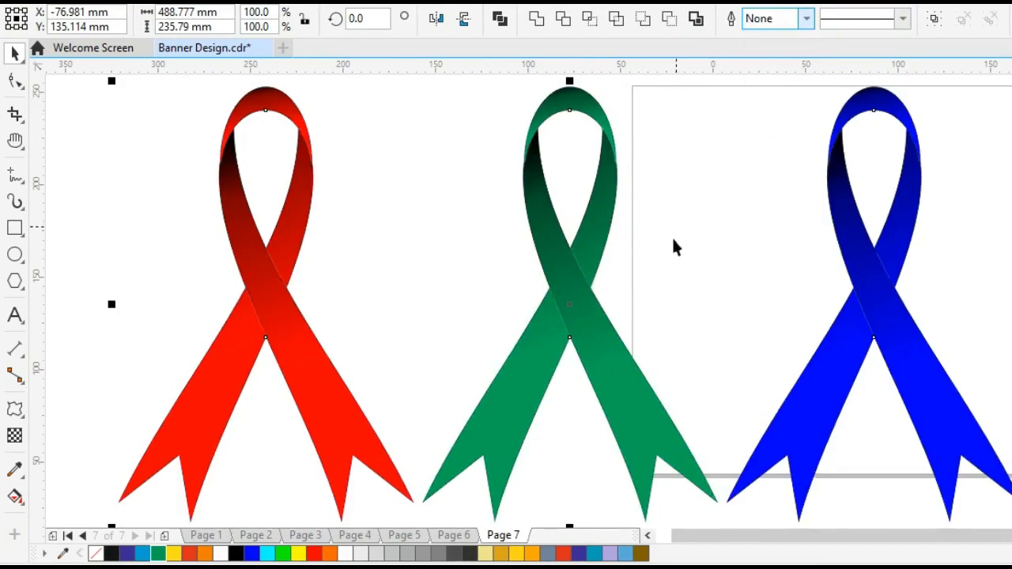
click(390, 269)
Group the parts of the red, green and blue ribbons into one separate group per ribbon.
key(z)
shift+click(435, 291)
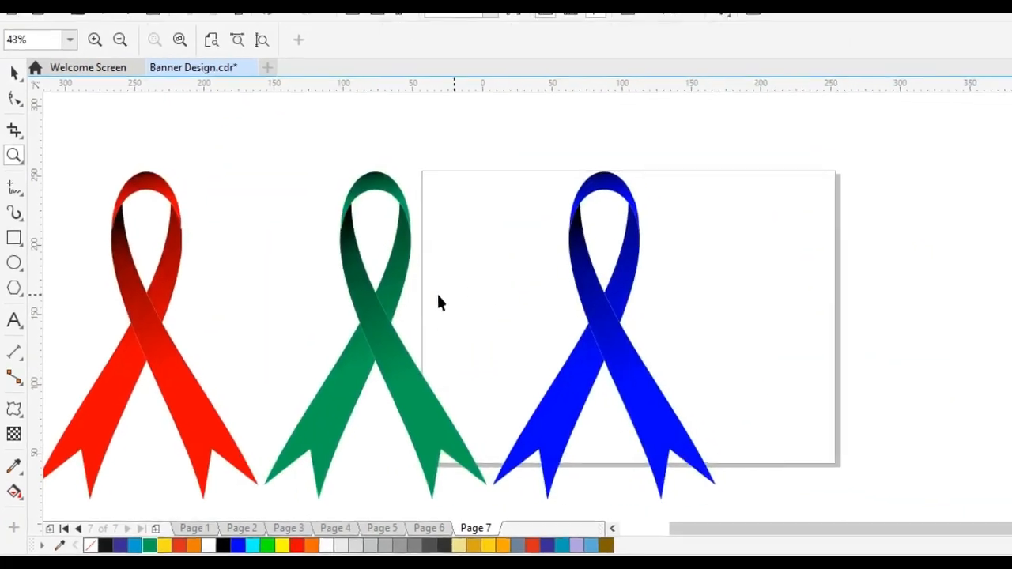
key(h)
drag(371, 333, 433, 283)
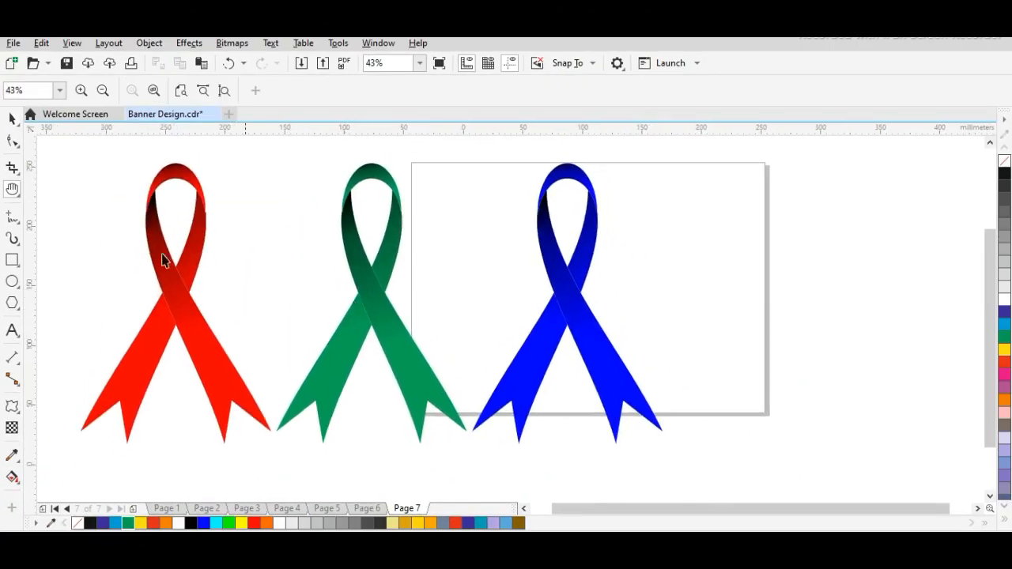
key(space)
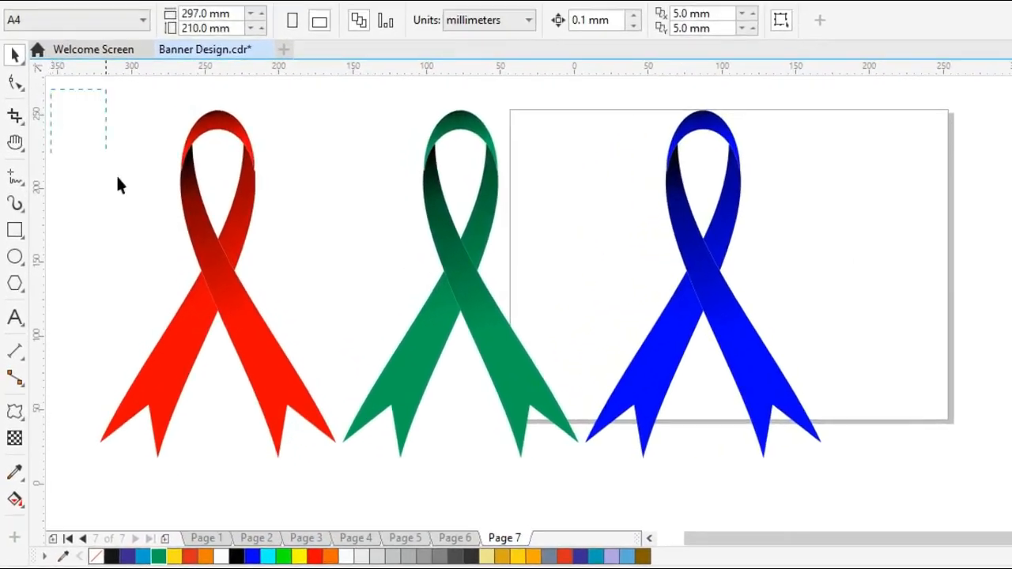
drag(117, 178, 397, 475)
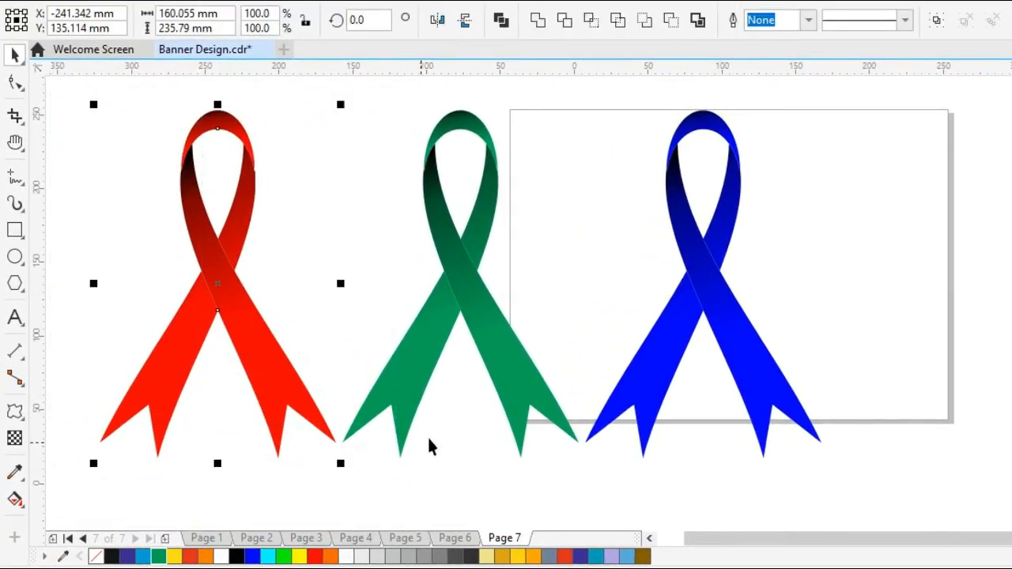
click(354, 174)
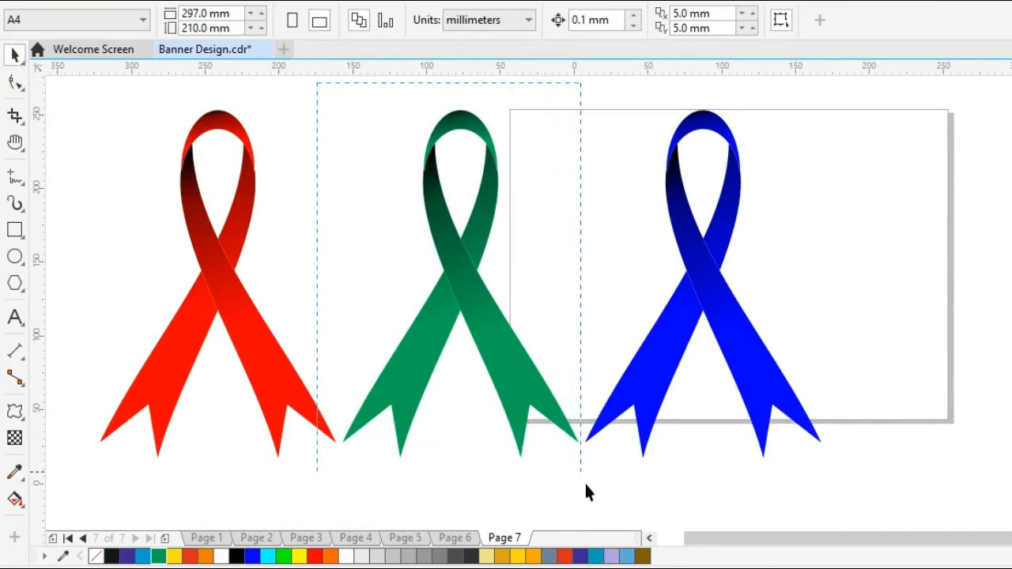
drag(585, 484, 654, 506)
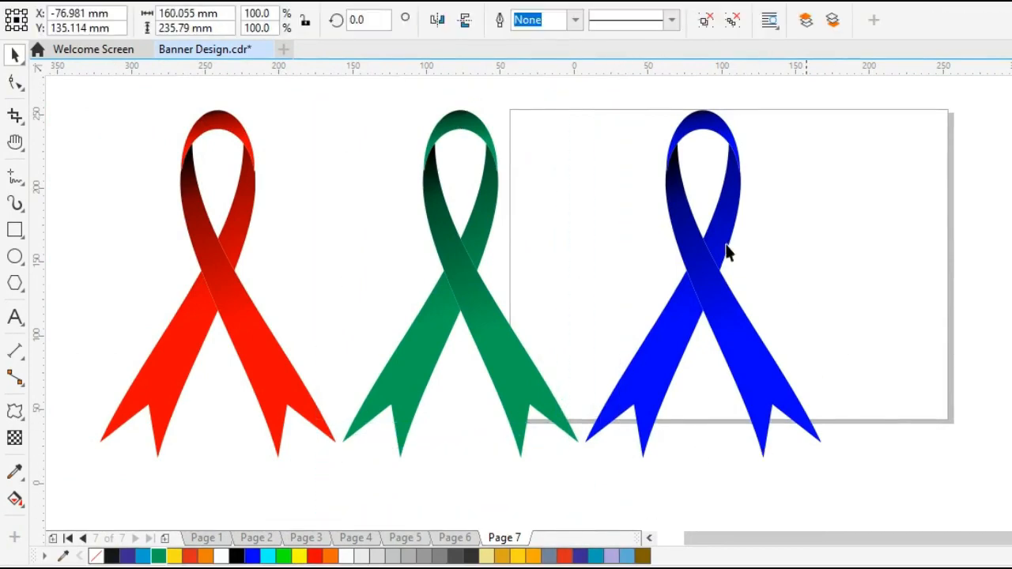
drag(551, 87, 958, 468)
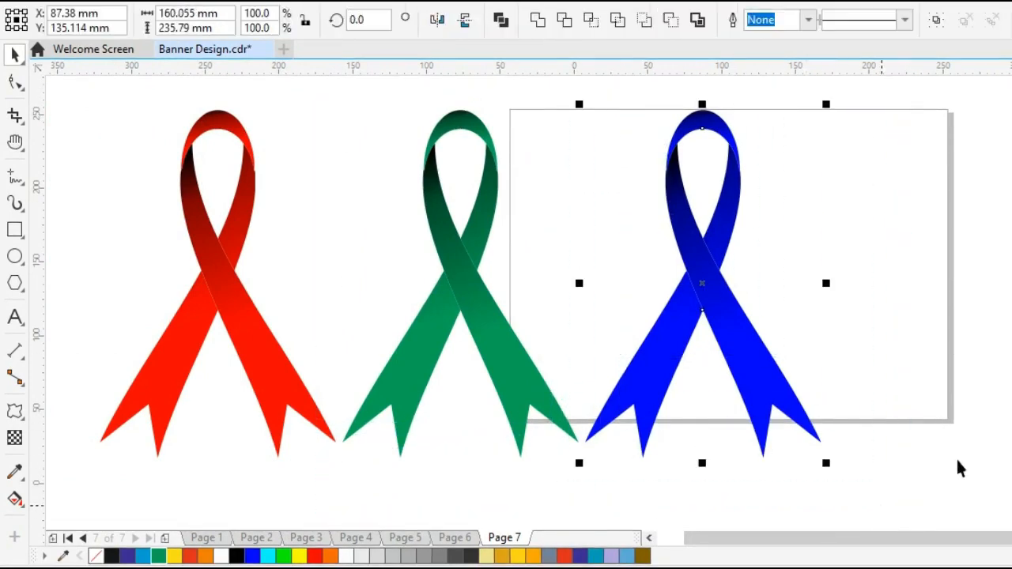
click(601, 328)
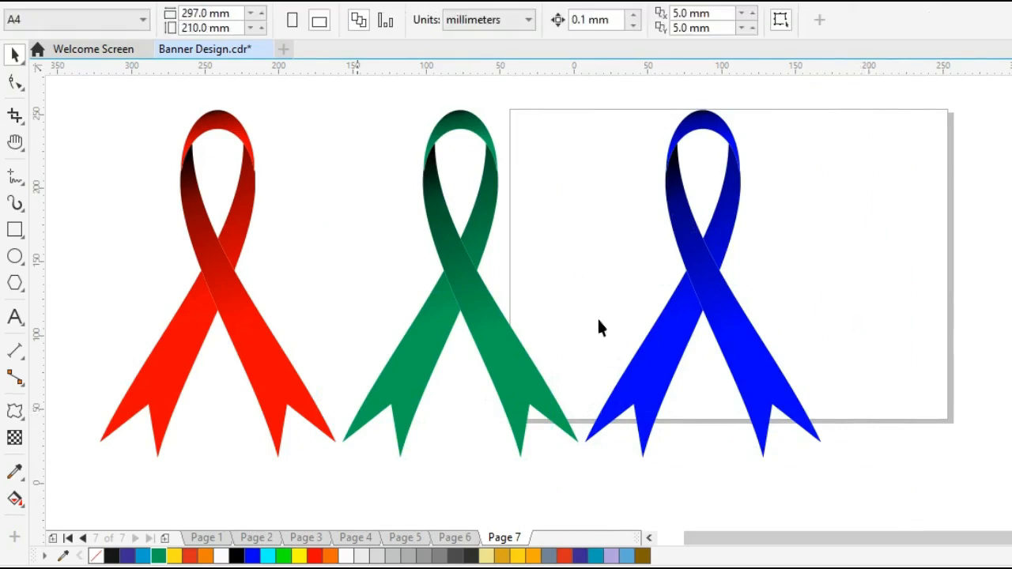
Centre the blue, green and red ribbon groups on the page one after another, stacking them on top of each other.
click(719, 317)
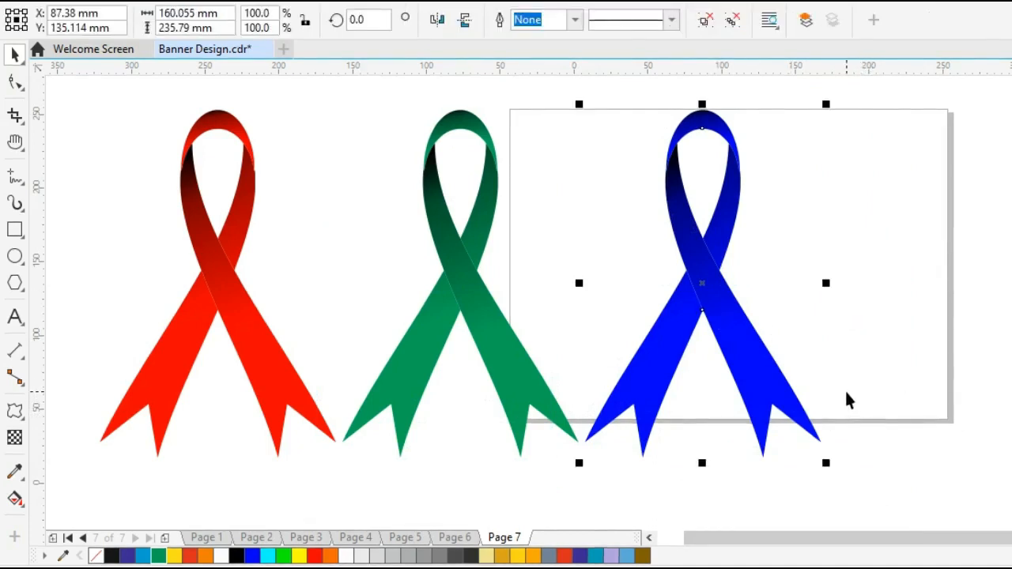
key(Right)
key(Right)
key(Right)
key(Right)
key(Right)
key(Right)
key(Right)
key(Up)
key(Up)
key(Up)
key(Up)
key(Up)
click(457, 328)
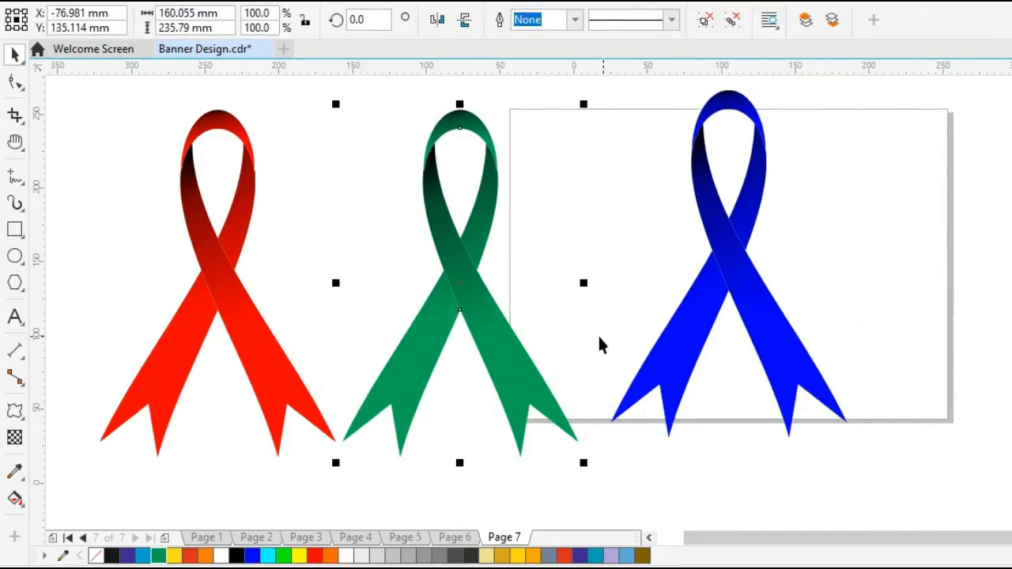
key(ctrl+z)
click(130, 291)
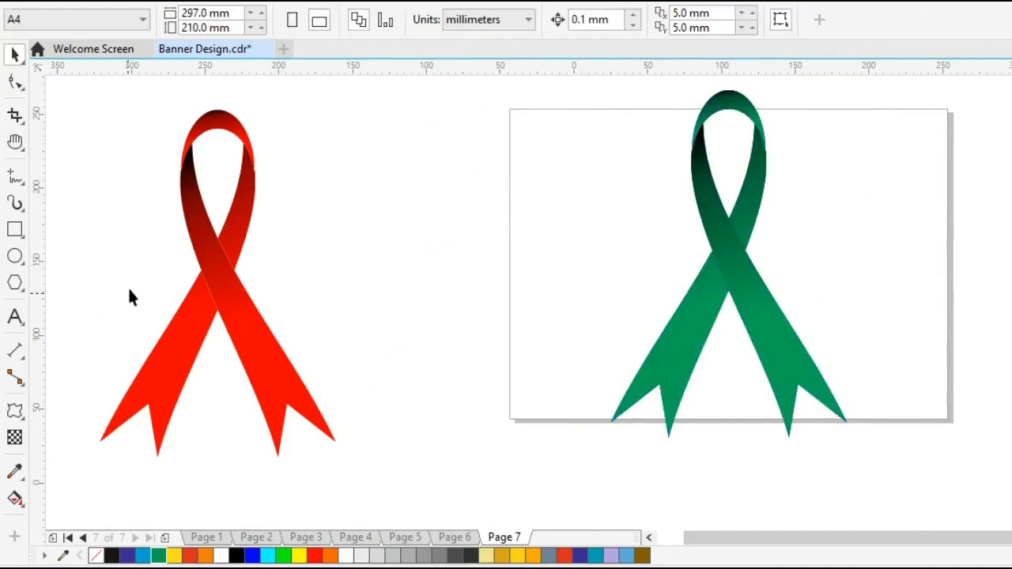
click(219, 301)
key(p)
click(436, 332)
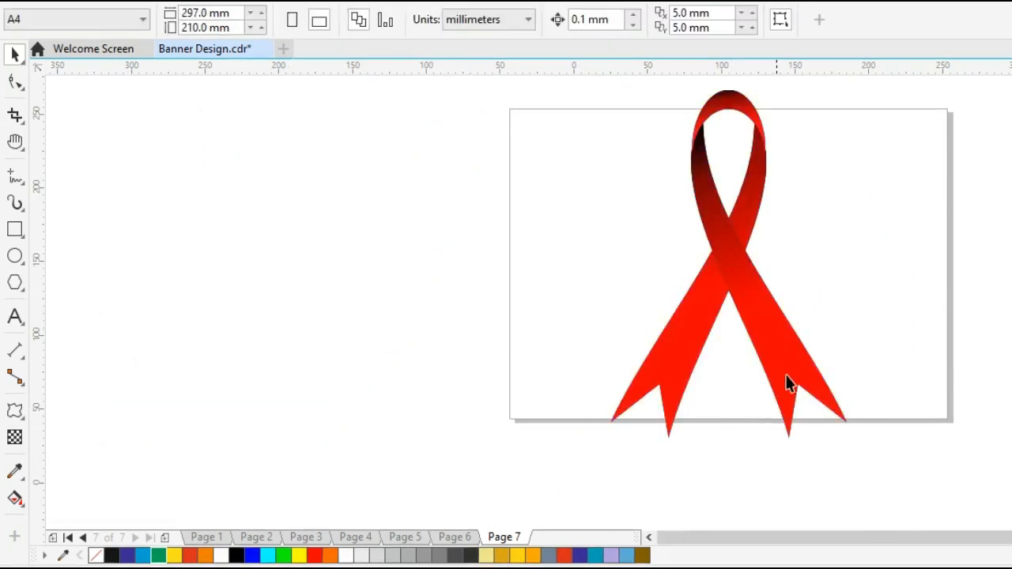
Scale the three stacked ribbons together from their centre to about 91.1%, so they fit within the page height.
click(804, 355)
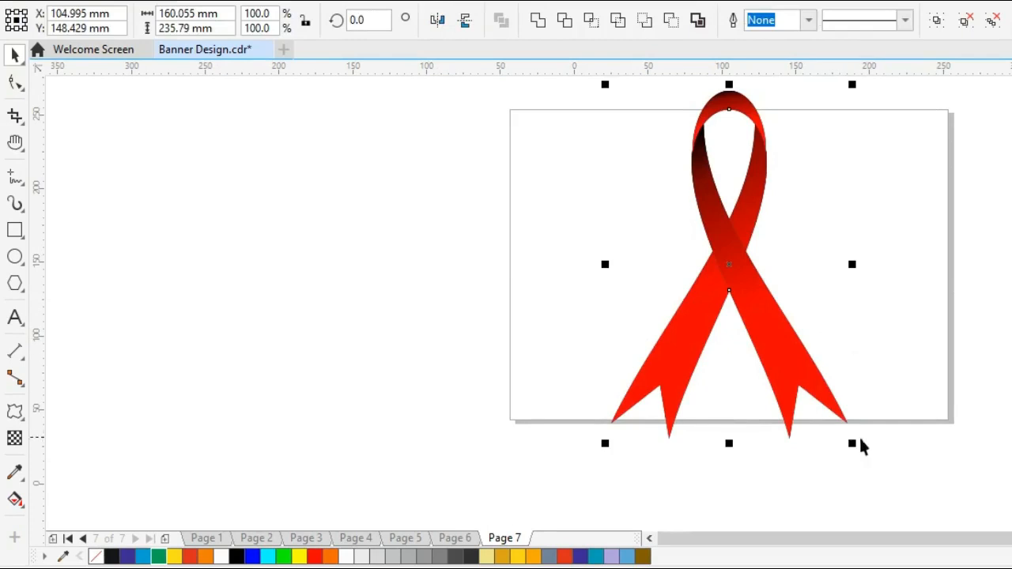
drag(856, 447, 730, 404)
click(742, 375)
Move the red ribbon horizontally left to X about -42.4 mm and the green one right to X about 253.6 mm, either side of the blue.
click(594, 305)
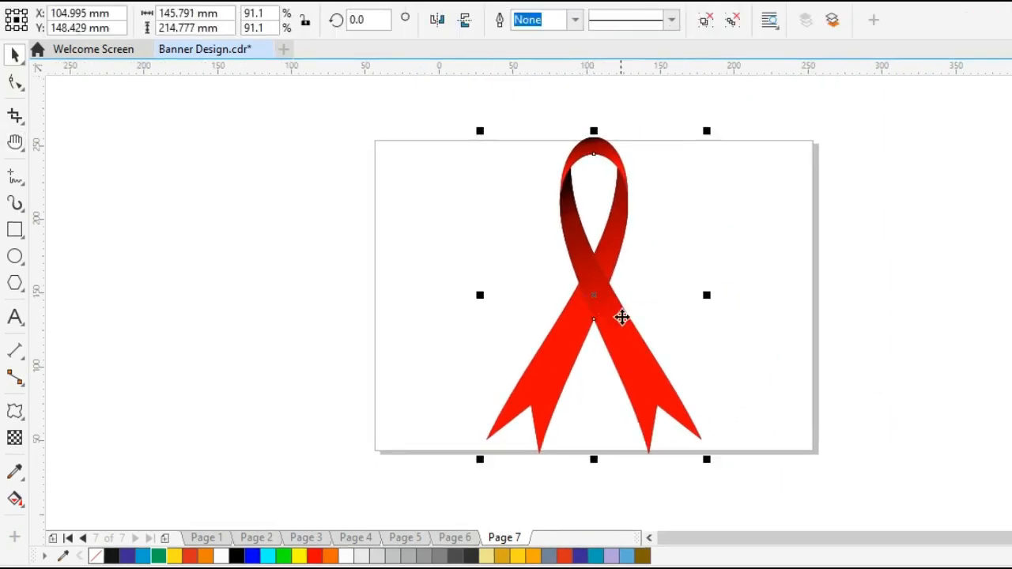
drag(610, 307, 391, 315)
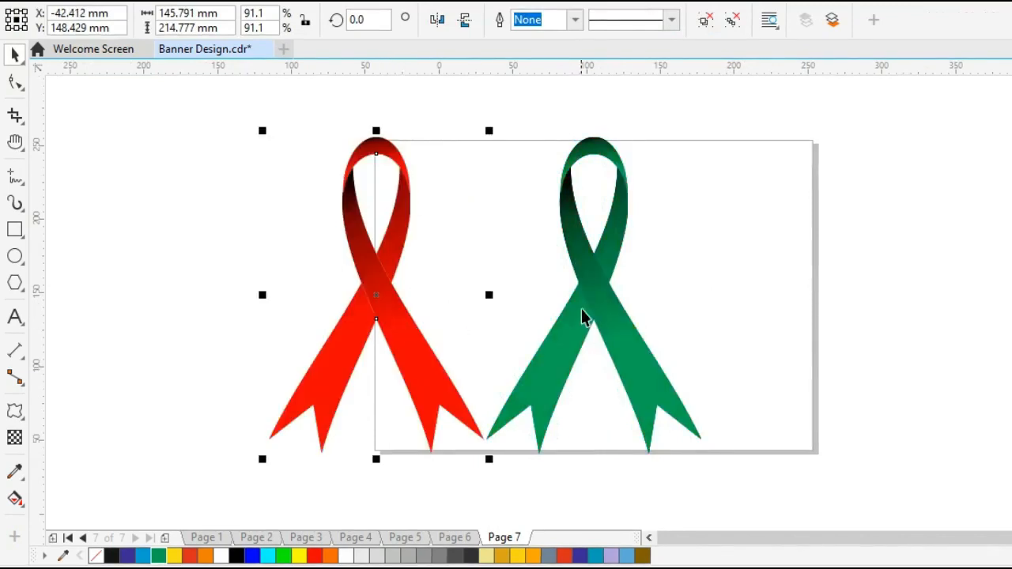
click(593, 316)
drag(617, 340, 796, 341)
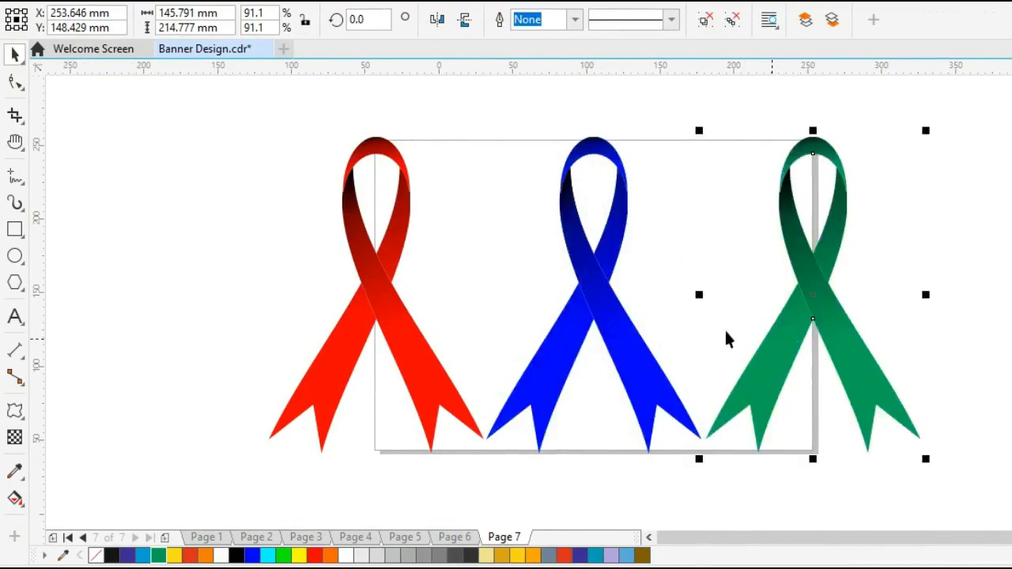
click(933, 305)
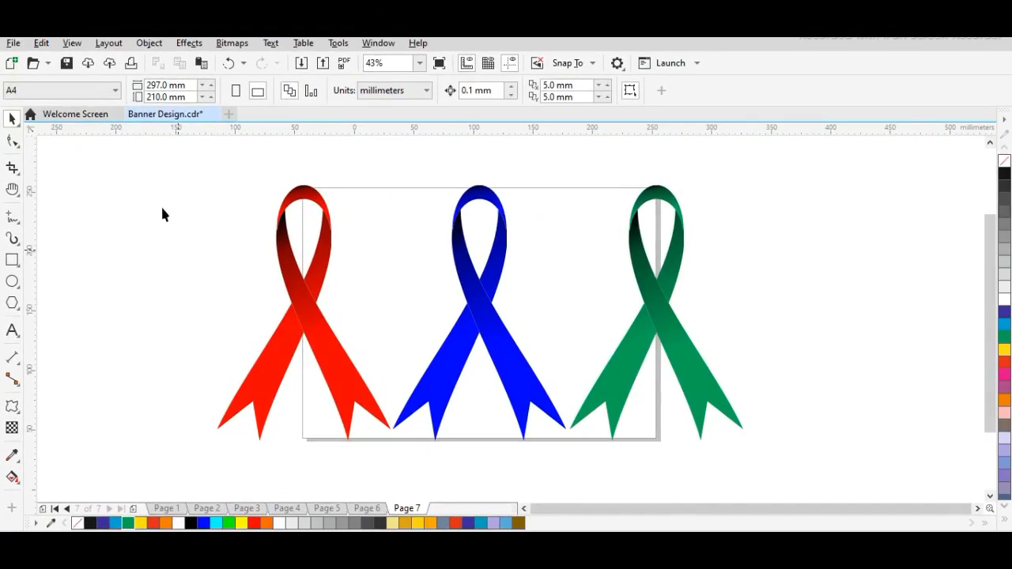
Hide the page border from the drawing window.
click(71, 43)
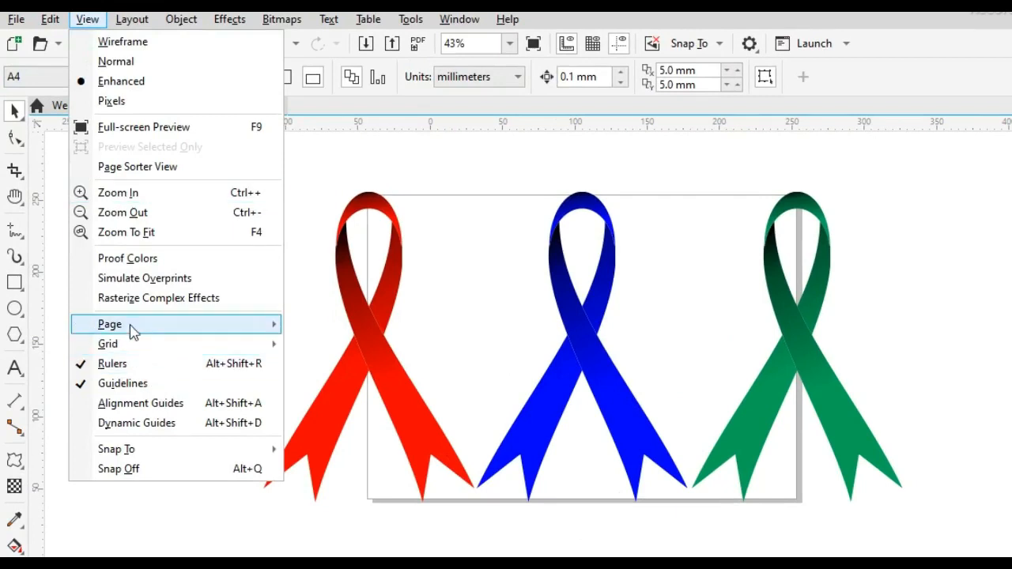
mouse_move(234, 332)
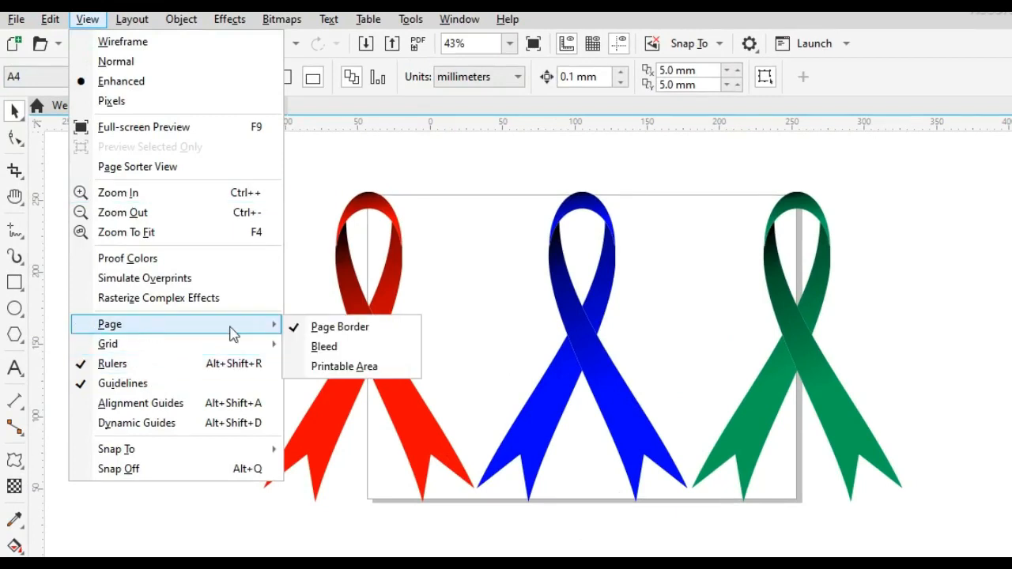
click(356, 327)
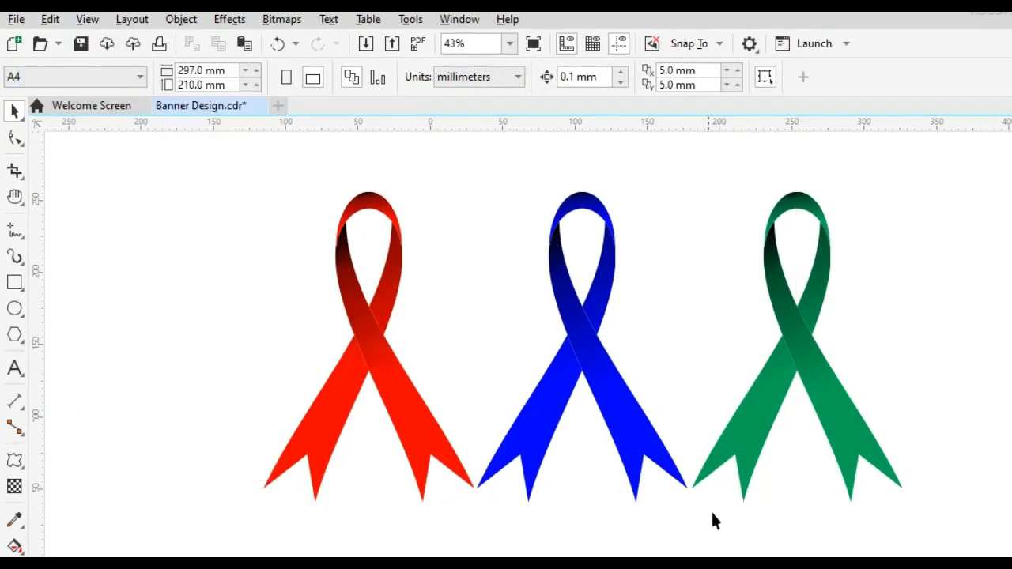
Frame the three ribbons and show them in a full-screen preview.
key(z)
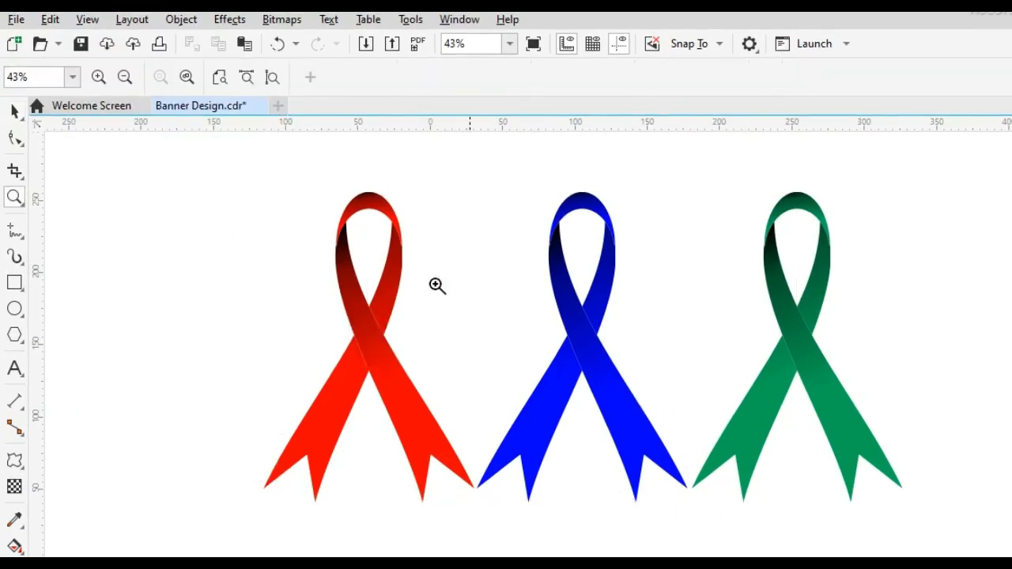
drag(212, 153, 956, 530)
key(space)
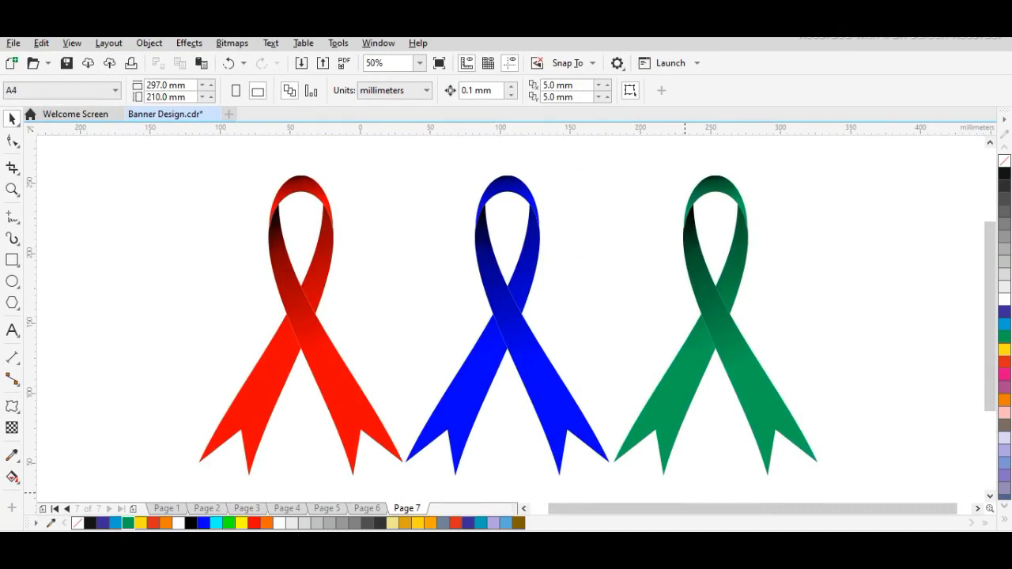
key(F9)
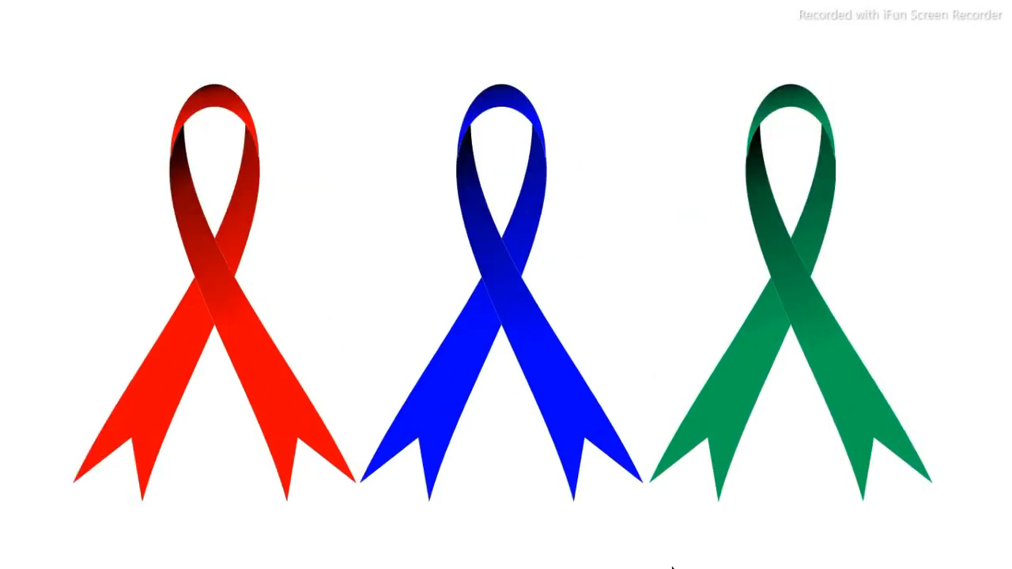